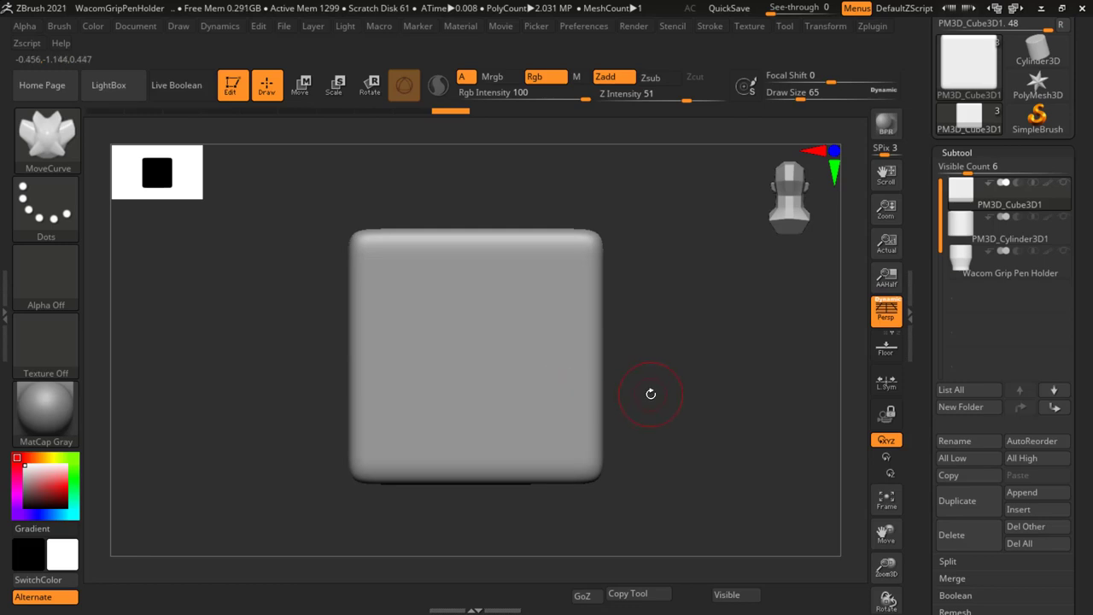
Pick MoveInfiniteDepth from the brush palette after filtering it to M brushes.
key("b")
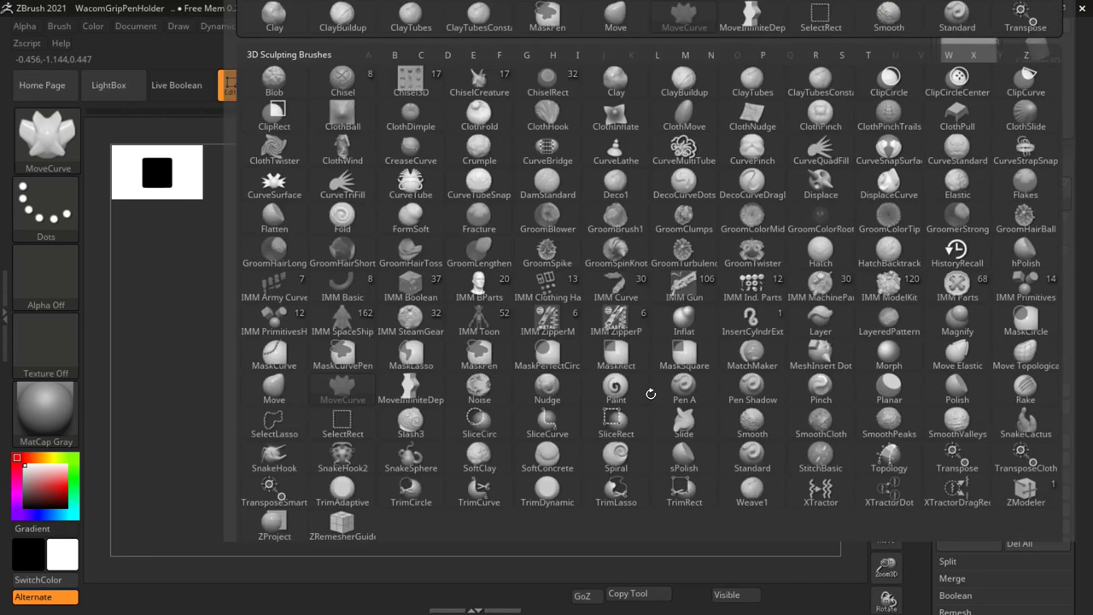
key("m")
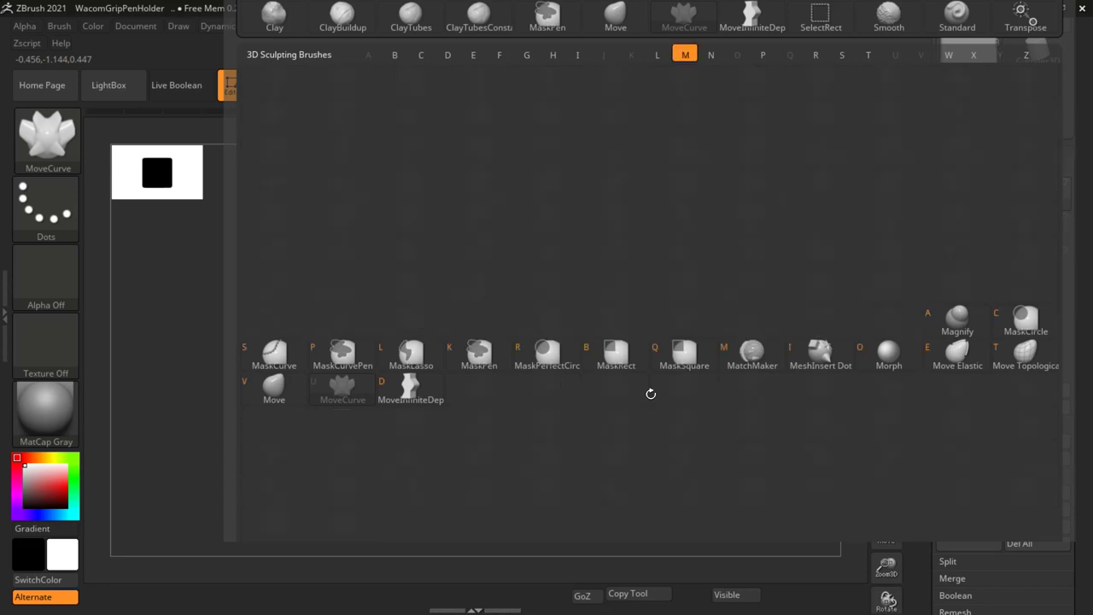
mouse_move(274, 391)
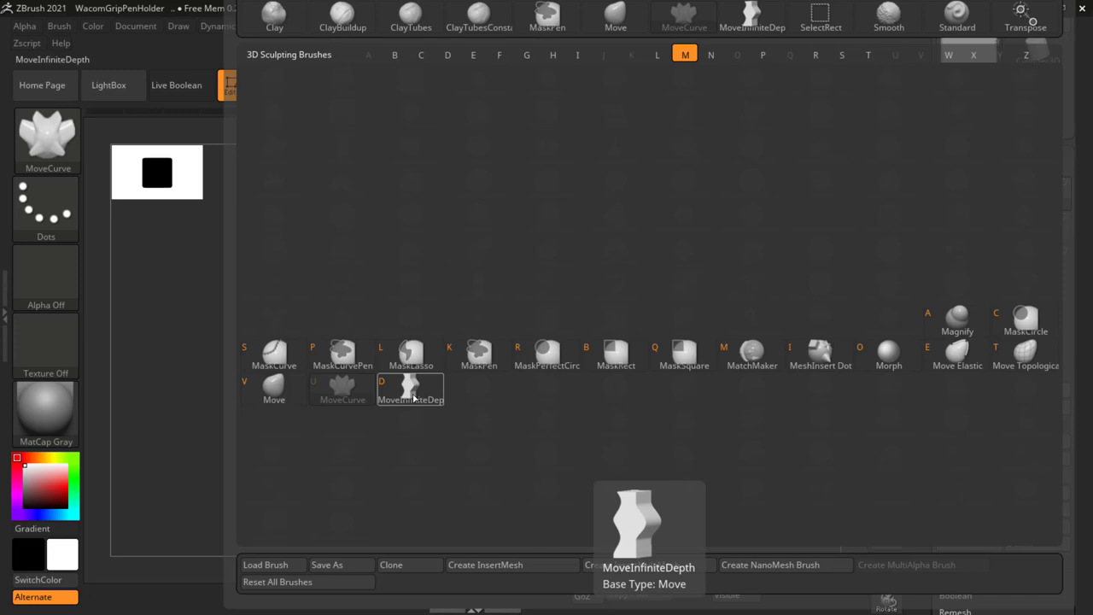
left_click(413, 397)
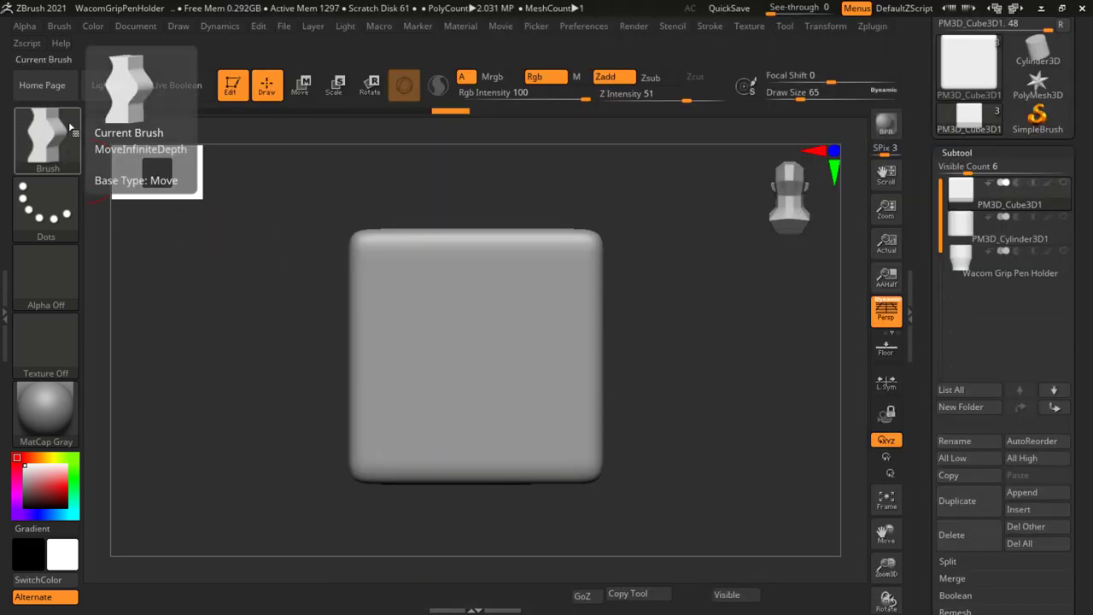
Dent the cube's top-right corner inward and crease it along the top edge.
left_click_drag(599, 236, 575, 269, "alt")
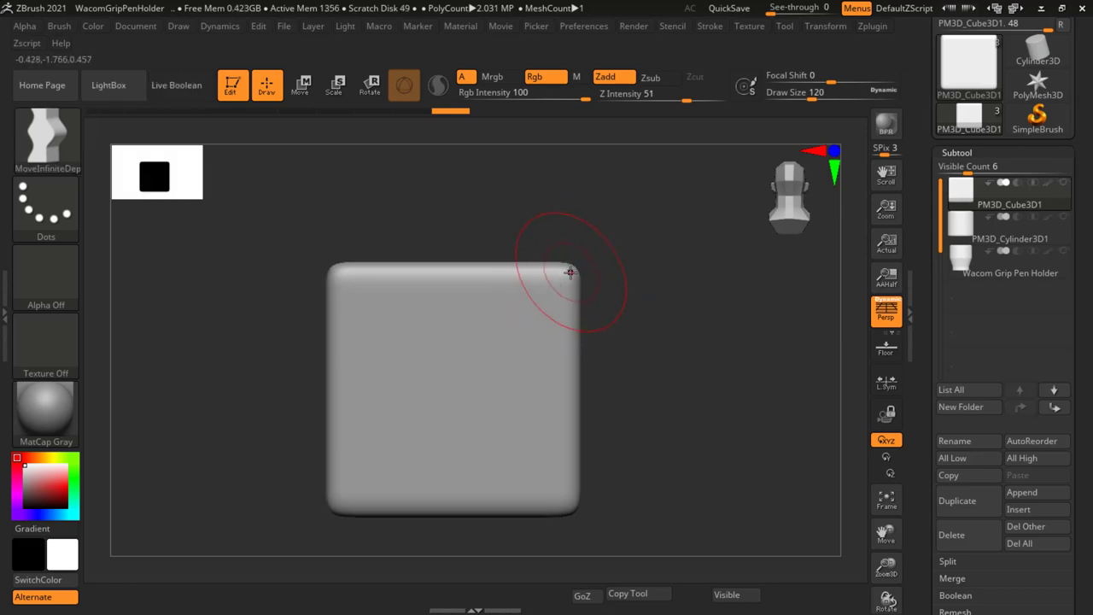
left_click_drag(569, 273, 536, 309)
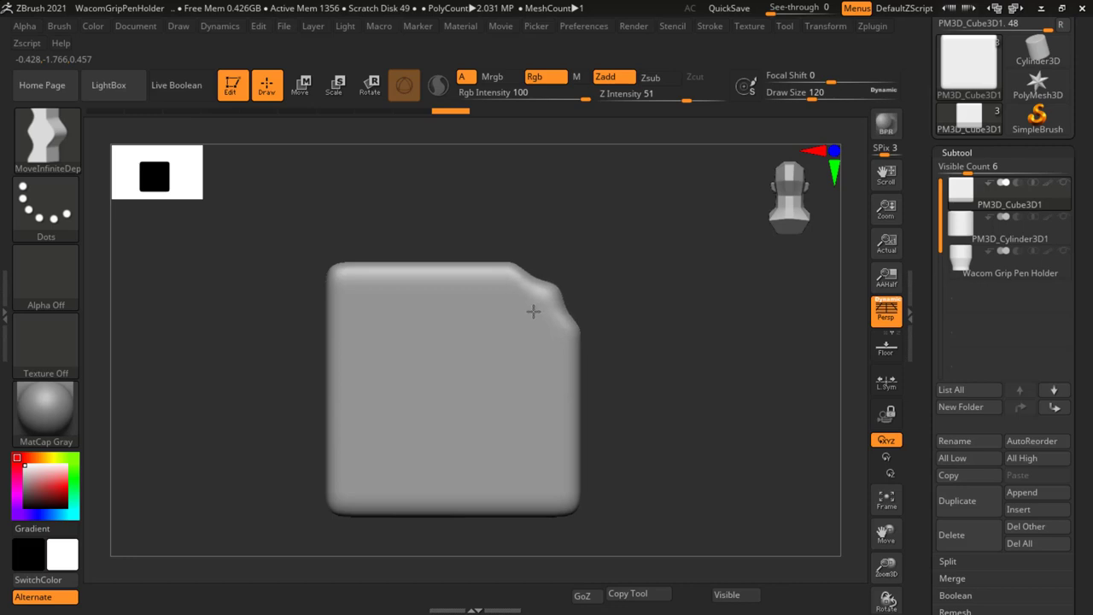
mouse_move(641, 321)
left_mouse_down()
mouse_move(651, 282)
mouse_move(640, 318)
mouse_move(661, 321)
mouse_move(609, 292)
left_mouse_up()
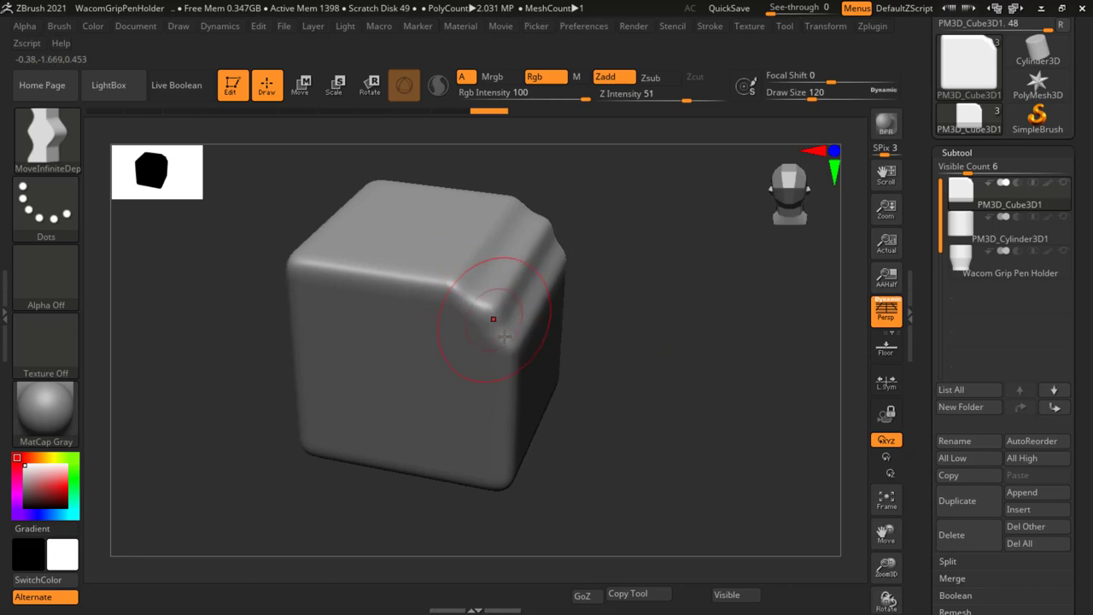
left_click_drag(491, 307, 524, 265)
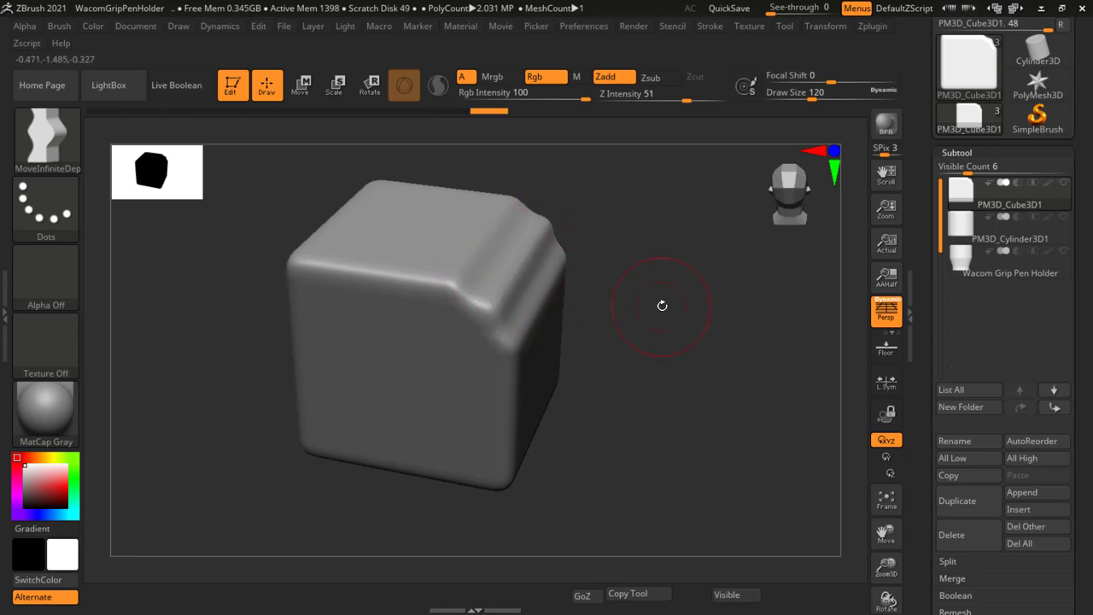
left_click_drag(662, 305, 658, 195)
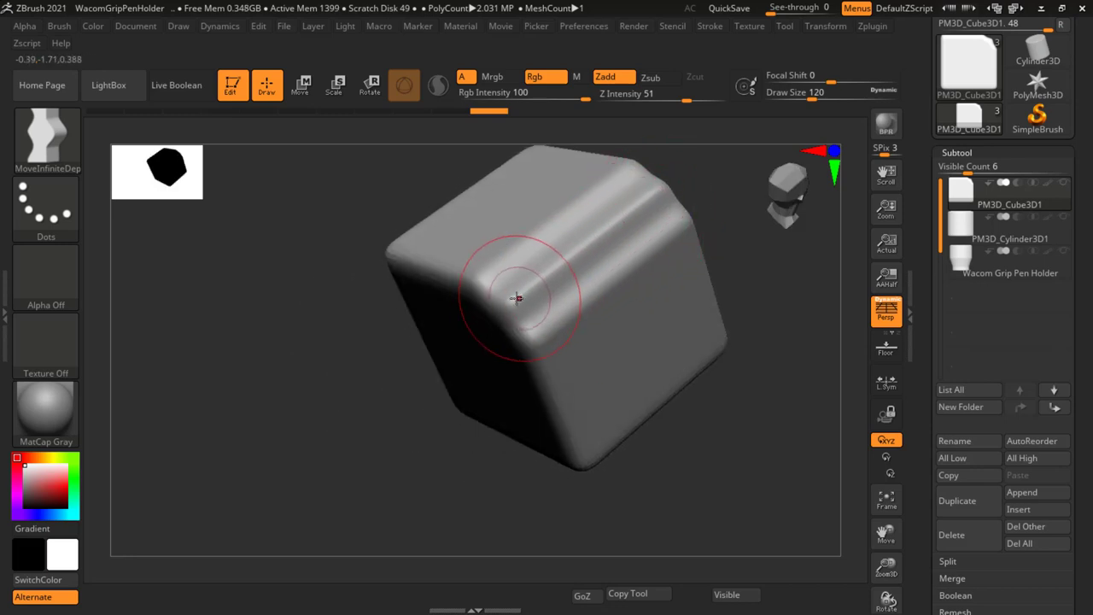
left_click_drag(517, 299, 555, 265)
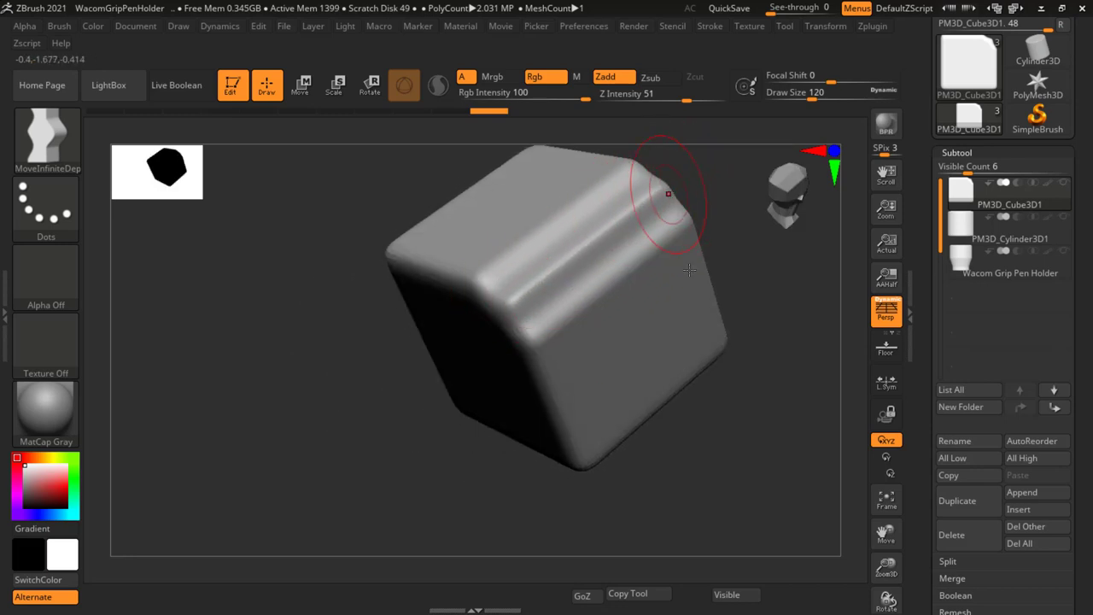
mouse_move(701, 425)
left_mouse_down()
mouse_move(731, 379)
mouse_move(630, 409)
mouse_move(694, 334)
left_mouse_up()
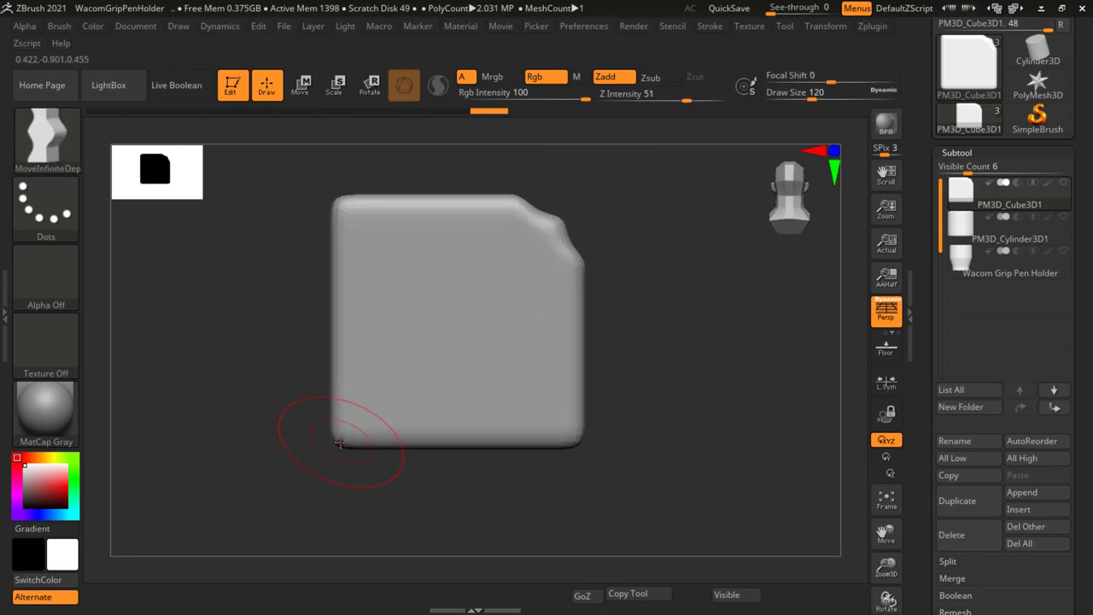
Pull the cube's lower-left corner out into a long protrusion, then reframe the front view.
left_click_drag(342, 437, 263, 523)
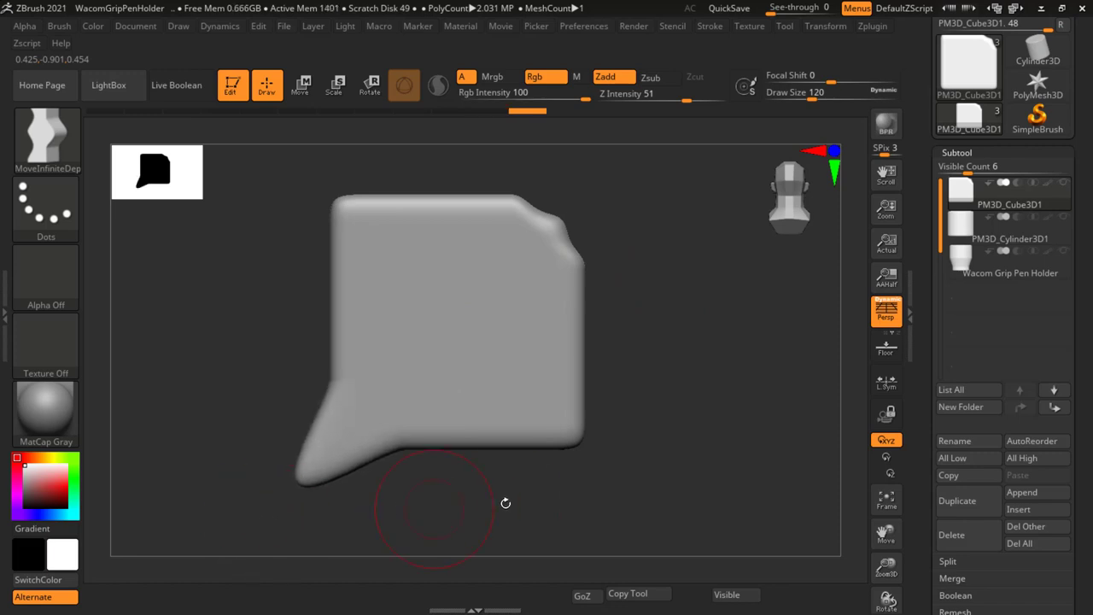
mouse_move(649, 394)
left_mouse_down()
mouse_move(658, 404)
mouse_move(700, 371)
mouse_move(723, 374)
mouse_move(698, 370)
mouse_move(720, 396)
mouse_move(789, 395)
mouse_move(742, 405)
mouse_move(663, 390)
mouse_move(726, 374)
left_mouse_up()
key("f")
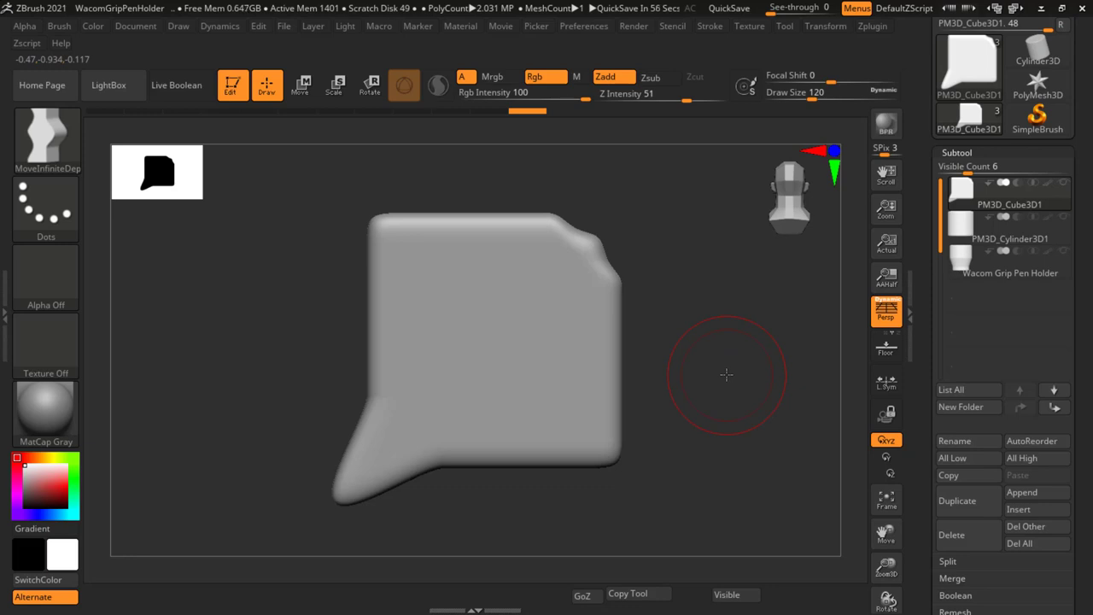
With the Move brush, push the bottom-right corner in and stretch the top-left corner out.
key("b")
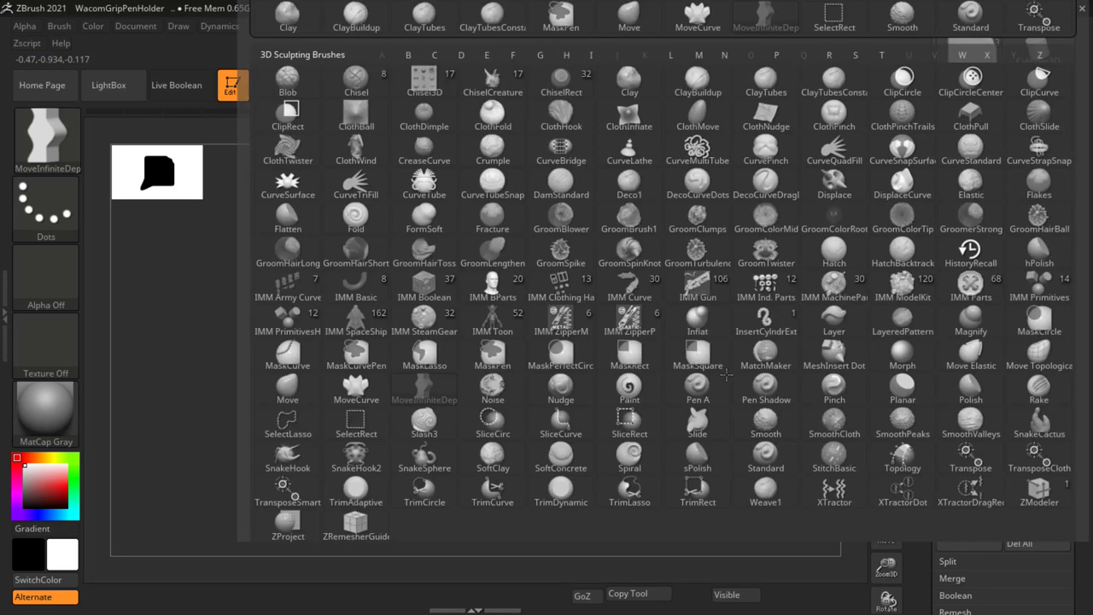
key("m")
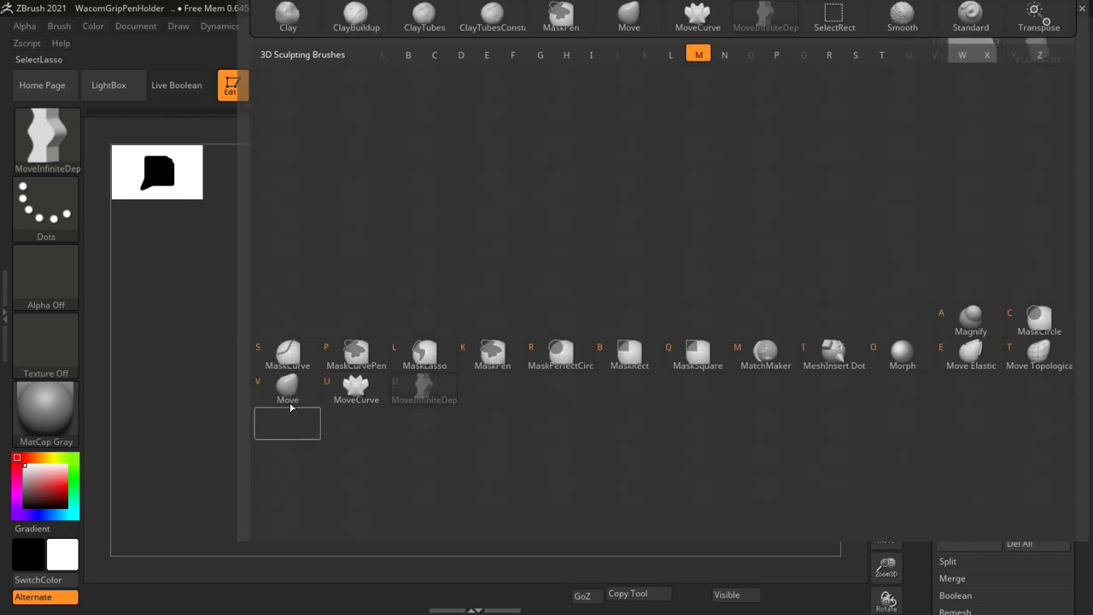
left_click(288, 393)
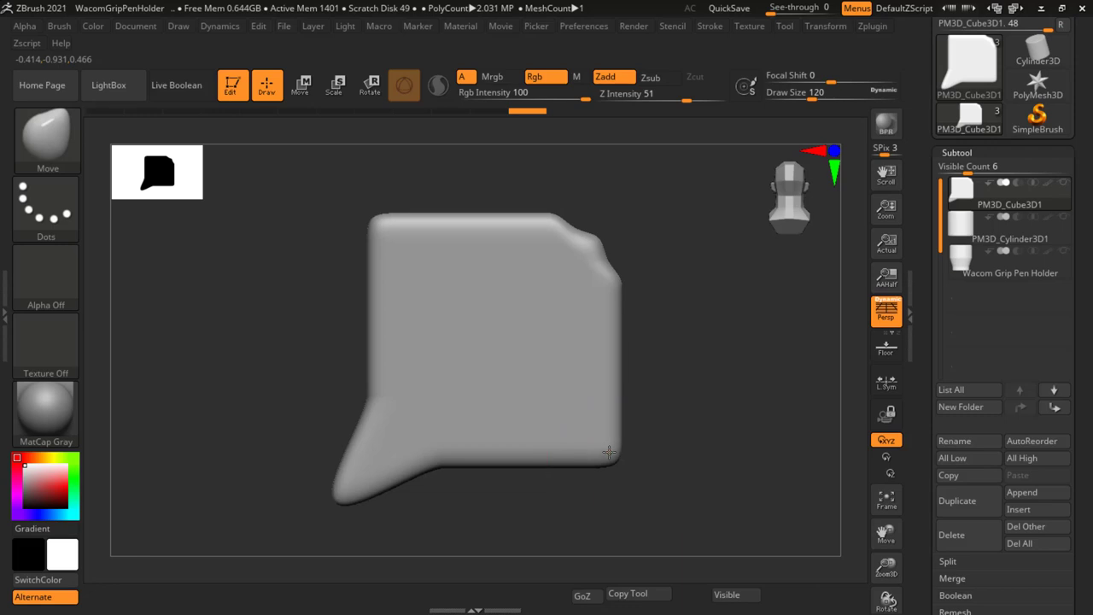
mouse_move(609, 453)
left_mouse_down()
mouse_move(574, 413)
mouse_move(581, 420)
left_mouse_up()
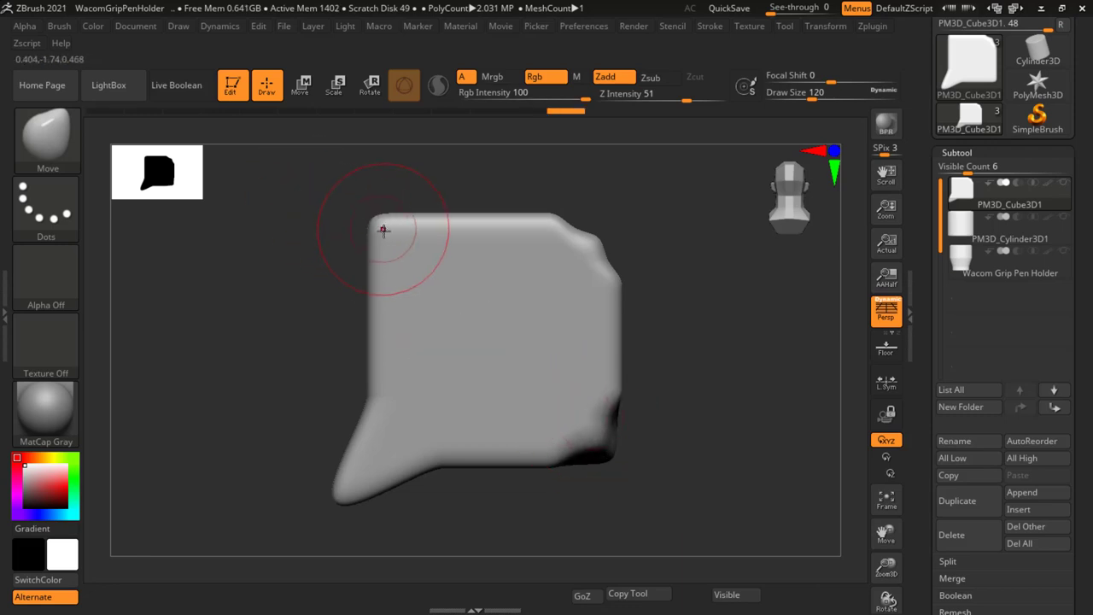
left_click_drag(383, 229, 312, 156)
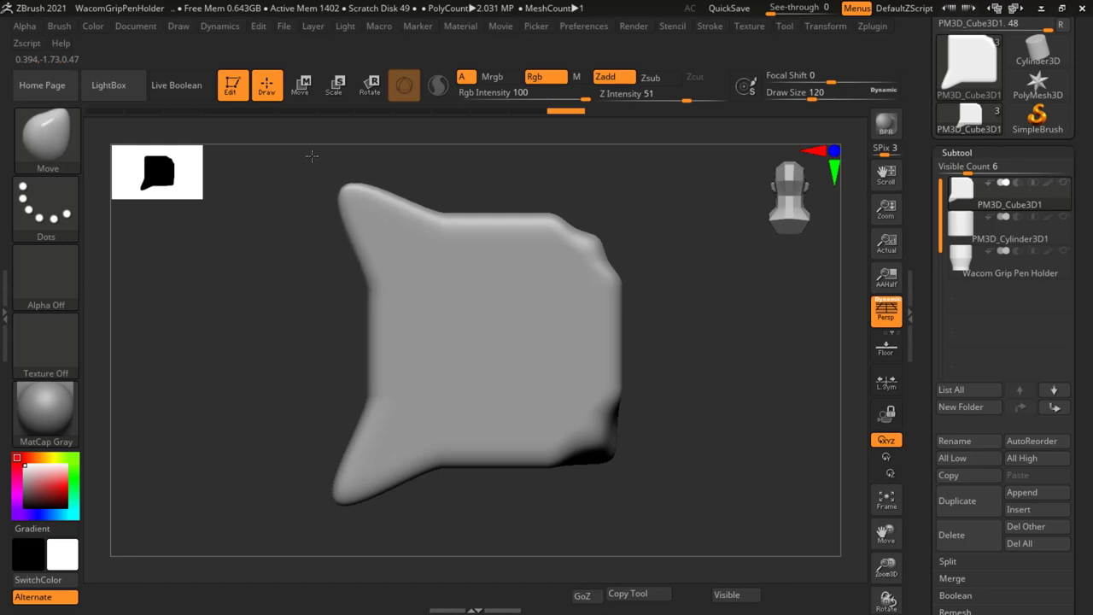
Orbit to inspect the reshaped cube, then make the PM3D_Cylinder3D1 subtool active.
mouse_move(689, 439)
left_mouse_down()
mouse_move(671, 406)
mouse_move(561, 427)
mouse_move(726, 393)
mouse_move(667, 388)
left_mouse_up()
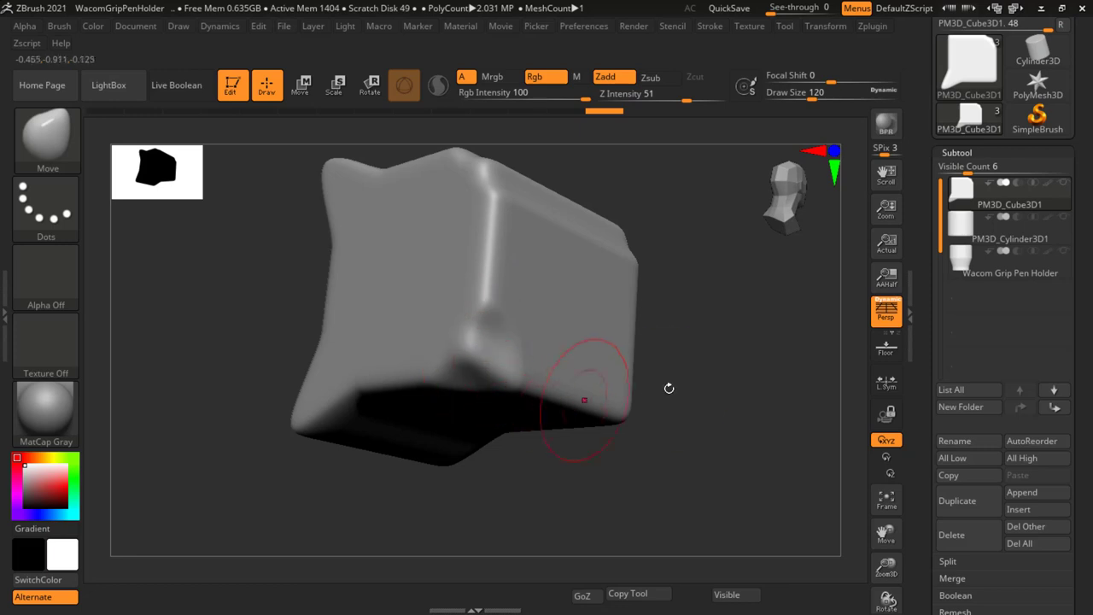
left_click_drag(668, 388, 657, 399)
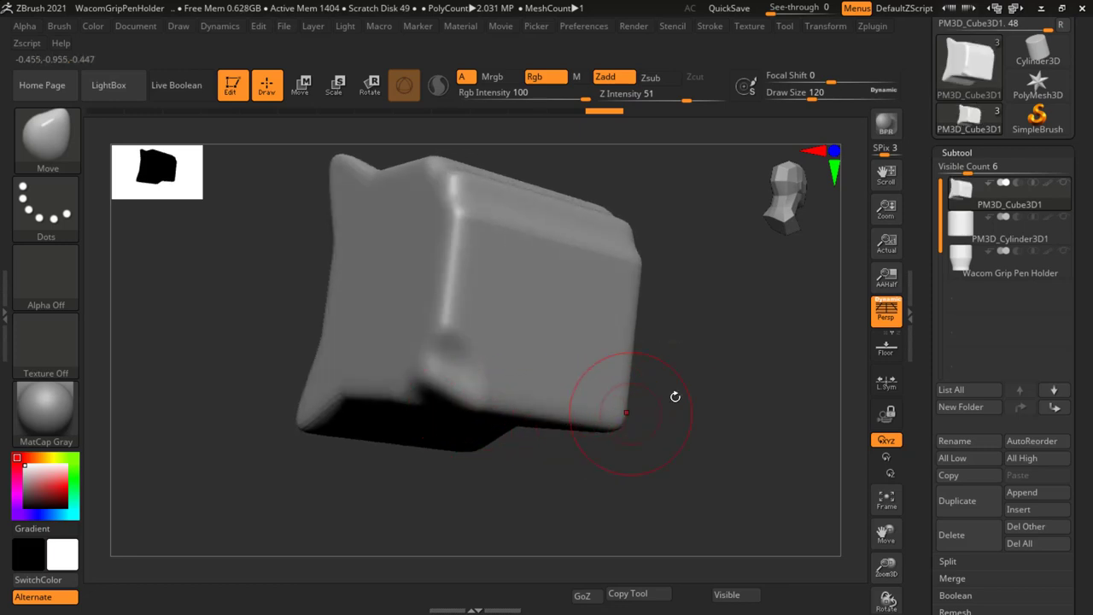
mouse_move(674, 397)
left_mouse_down()
mouse_move(686, 378)
mouse_move(727, 415)
mouse_move(624, 247)
mouse_move(525, 289)
left_mouse_up()
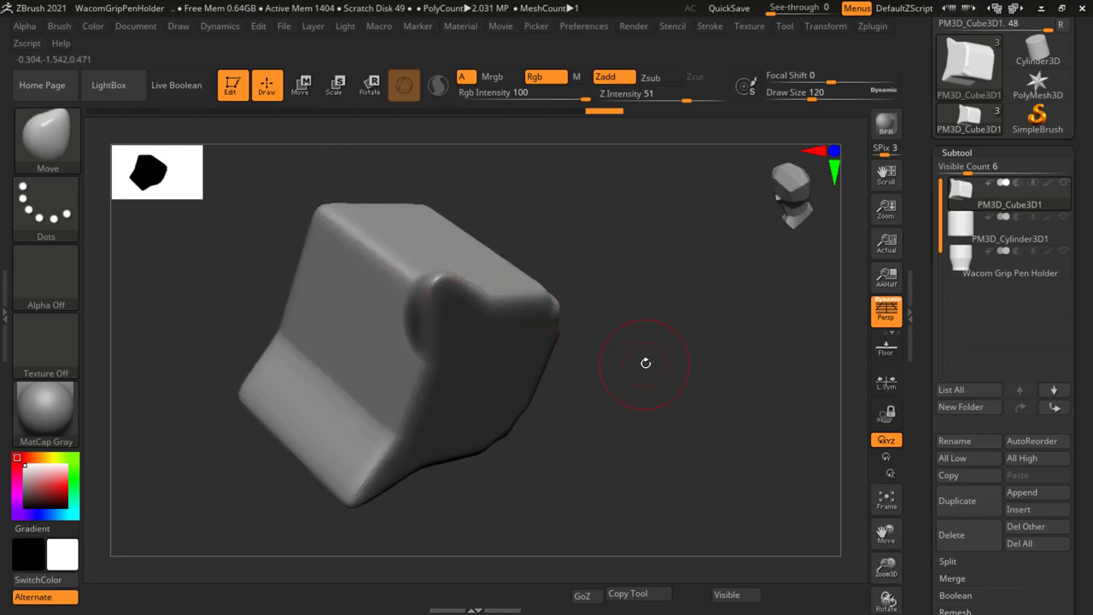
left_click_drag(646, 363, 627, 336)
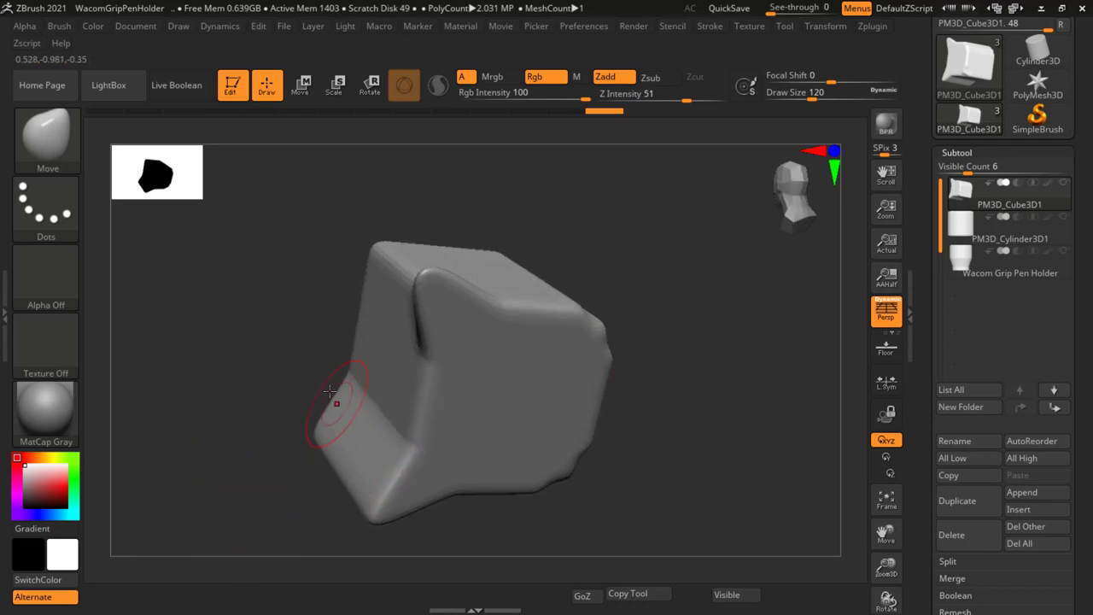
left_click_drag(374, 438, 281, 376)
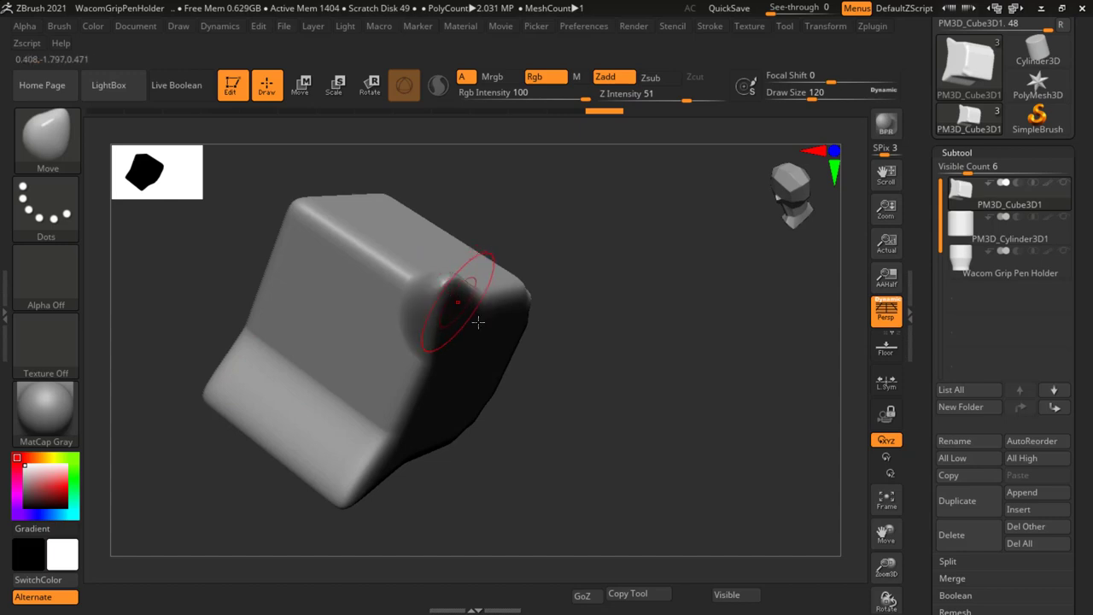
left_click_drag(648, 407, 660, 408, "shift")
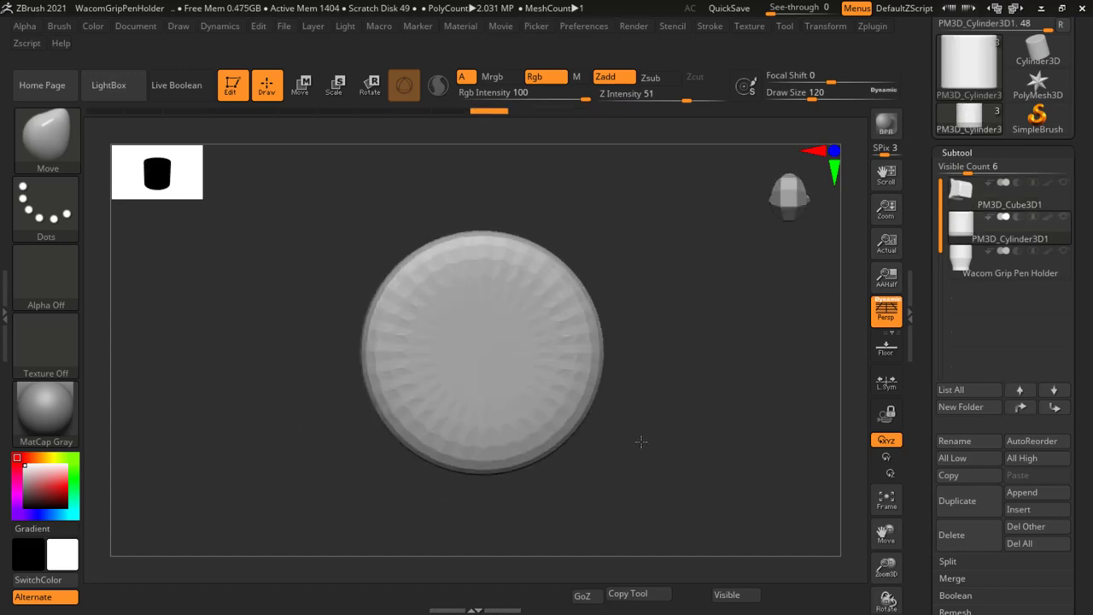
Reduce the brush size and orbit the cylinder to a side view.
key("s")
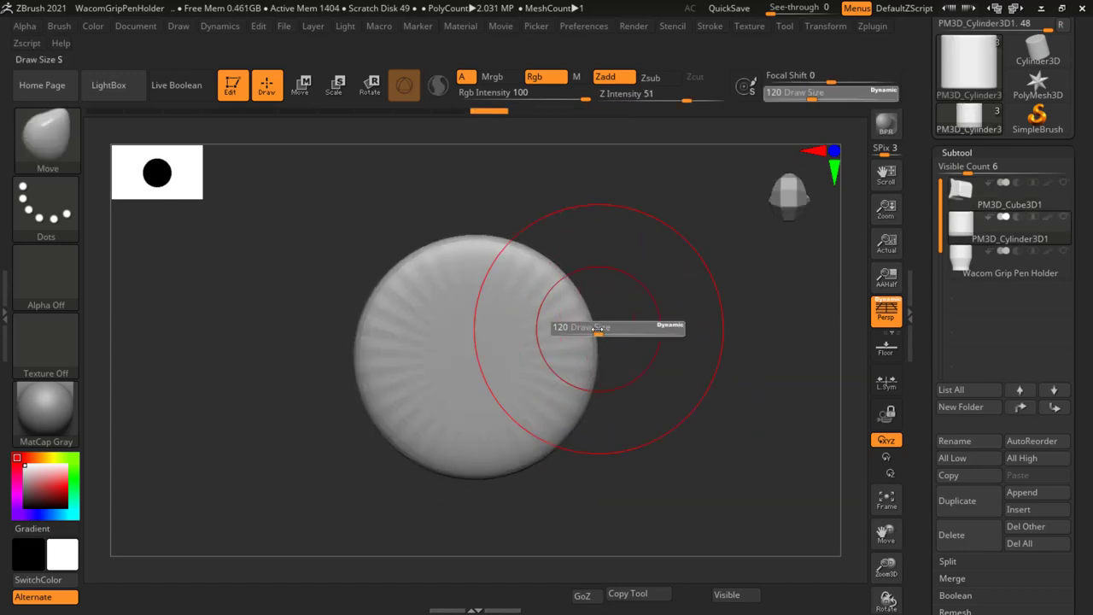
left_click_drag(564, 328, 578, 331)
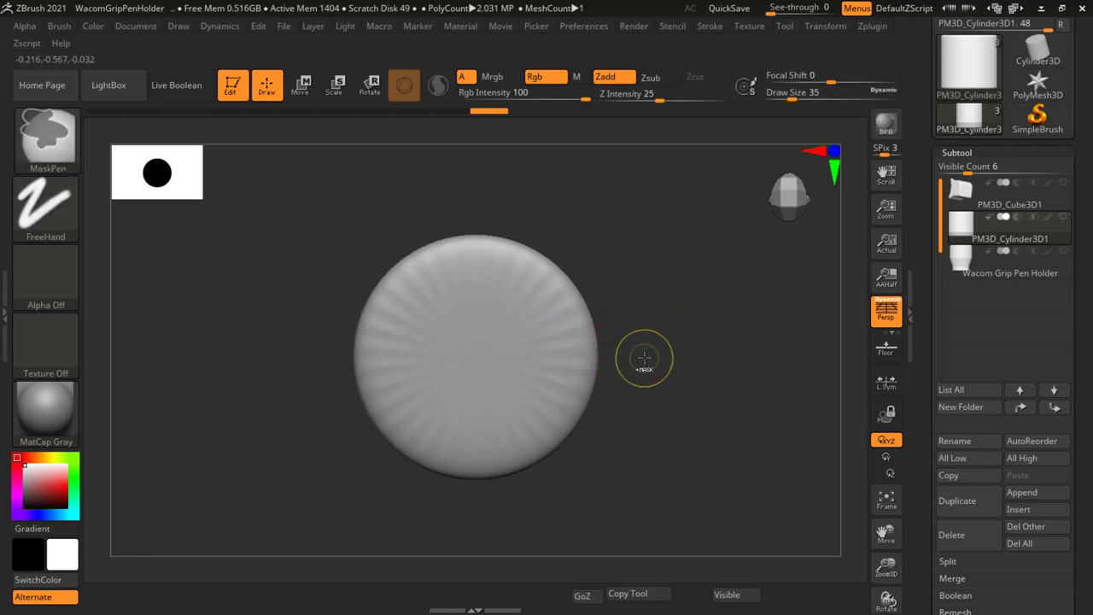
left_click_drag(674, 422, 728, 220)
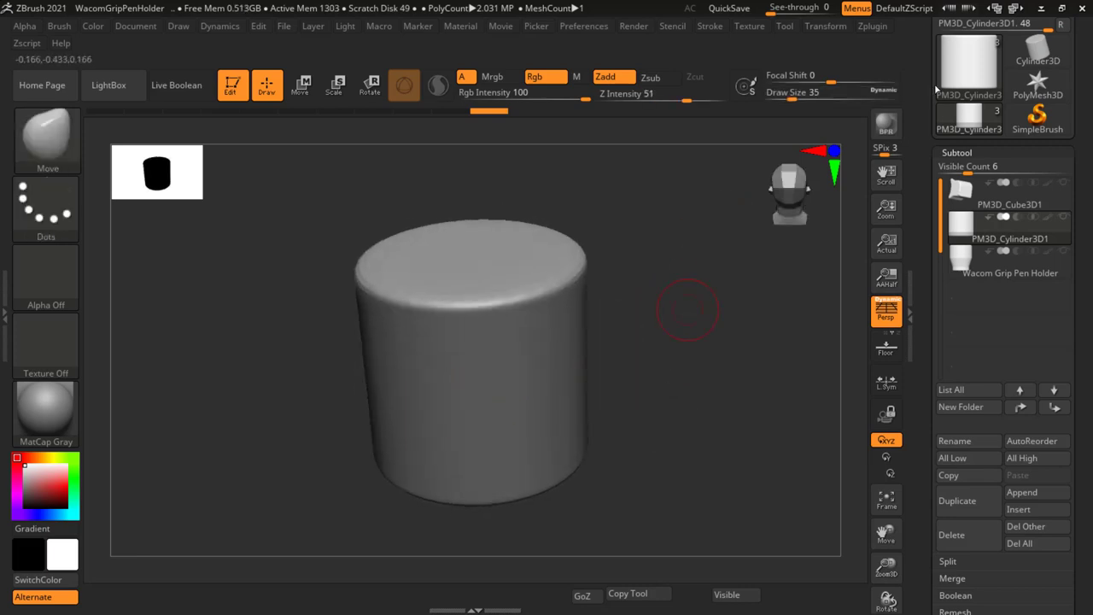
Set symmetry to >Y< only, with >X< off and (R) radial symmetry on.
left_click(825, 27)
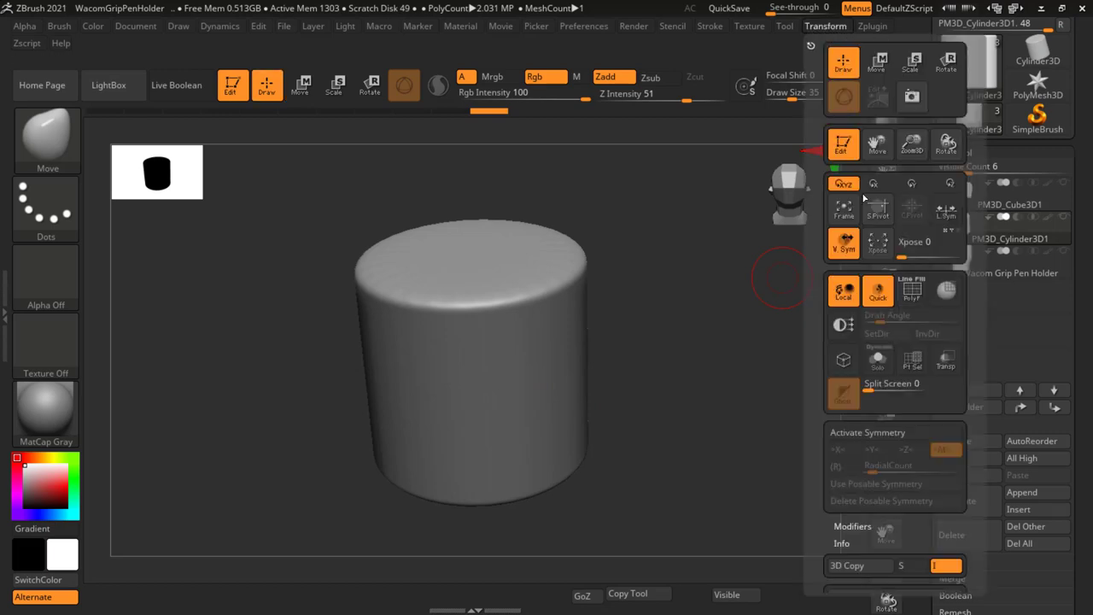
left_click(861, 436)
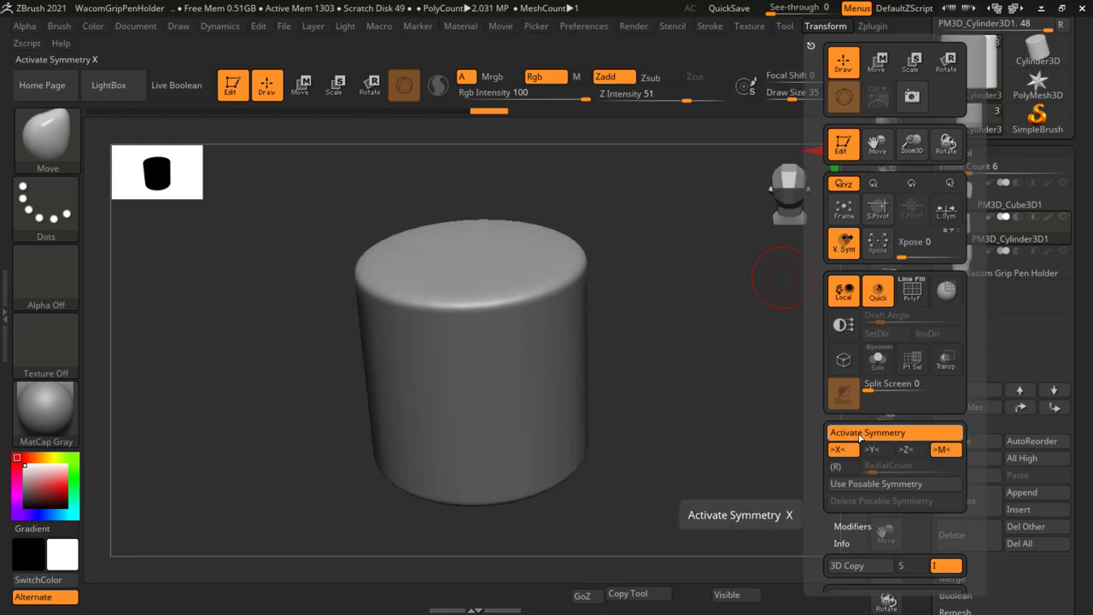
left_click(835, 26)
left_click(872, 449)
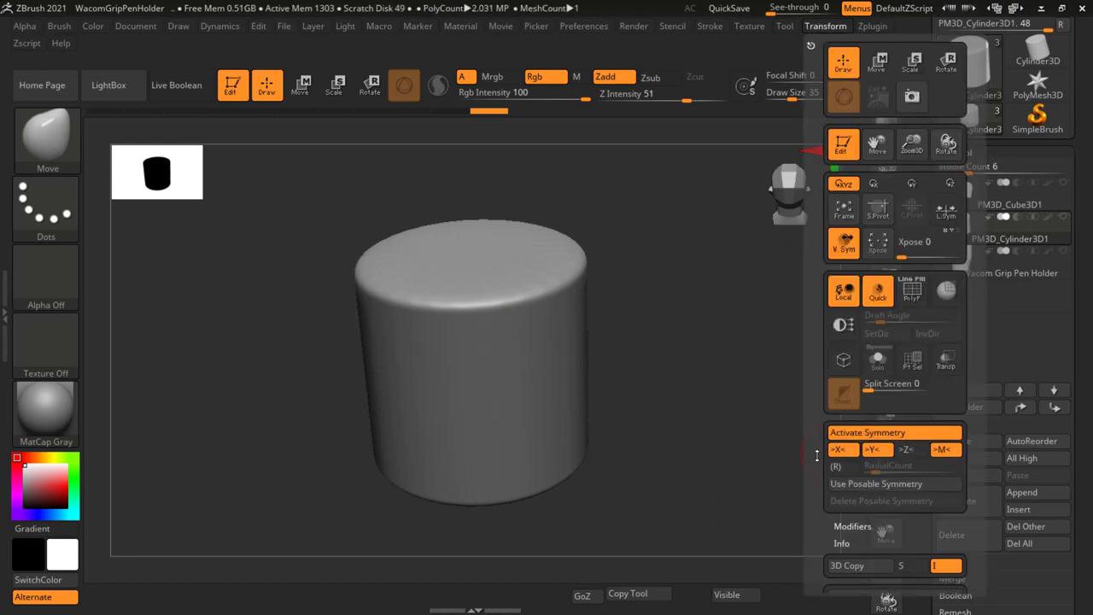
left_click(840, 451)
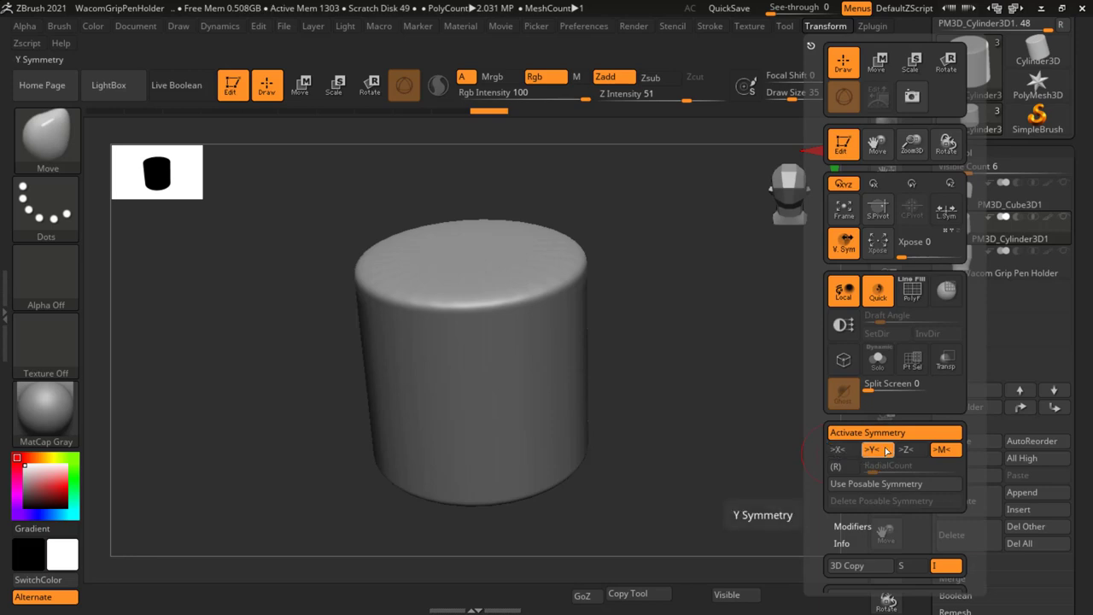
left_click(836, 467)
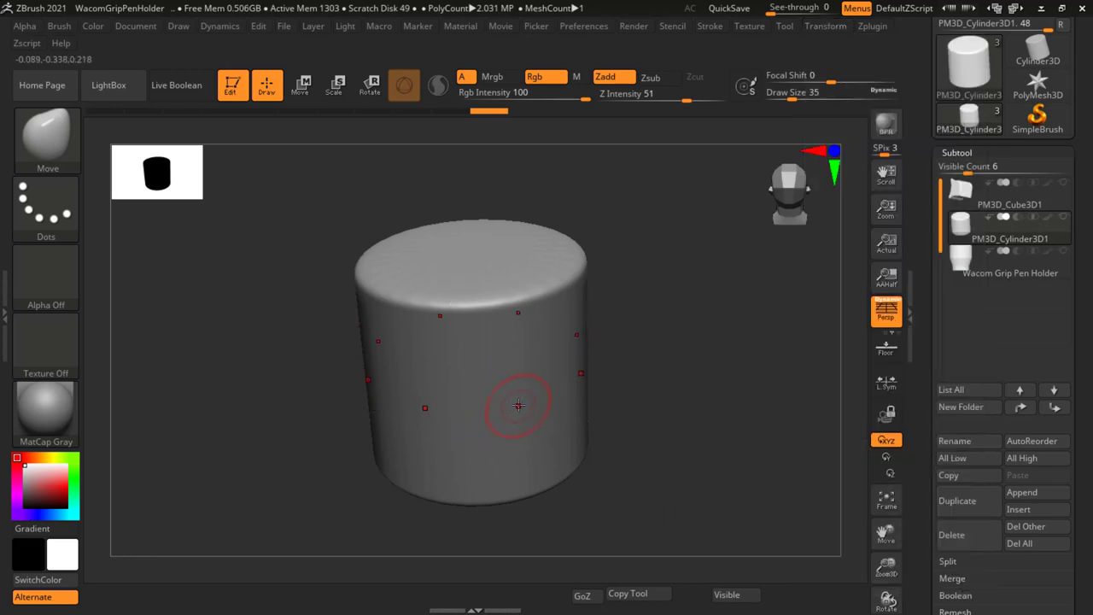
left_click_drag(659, 389, 626, 365, "shift")
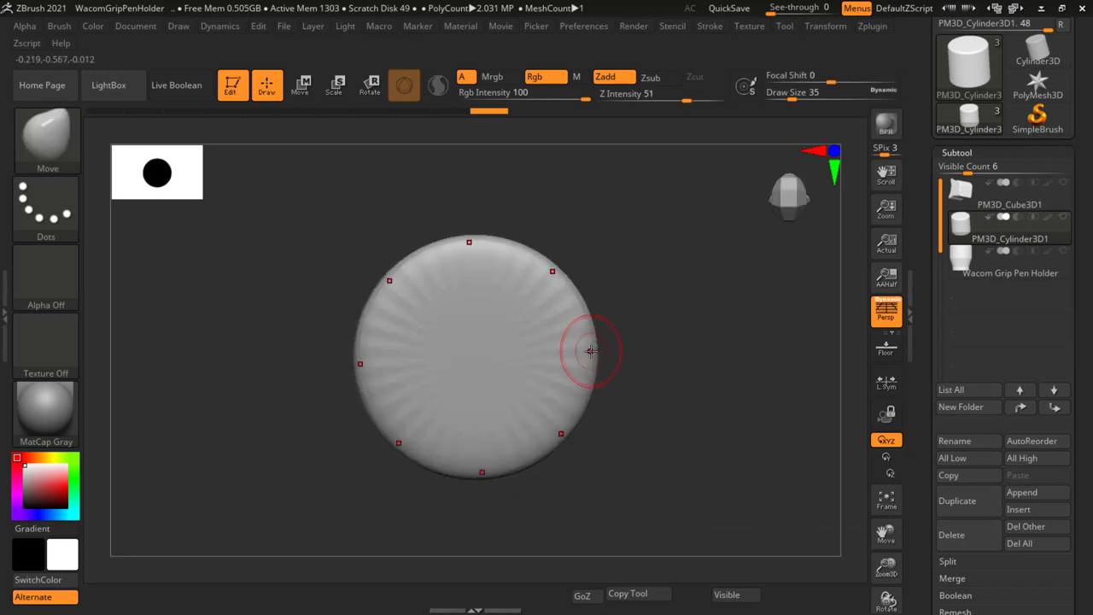
left_click_drag(598, 348, 657, 357)
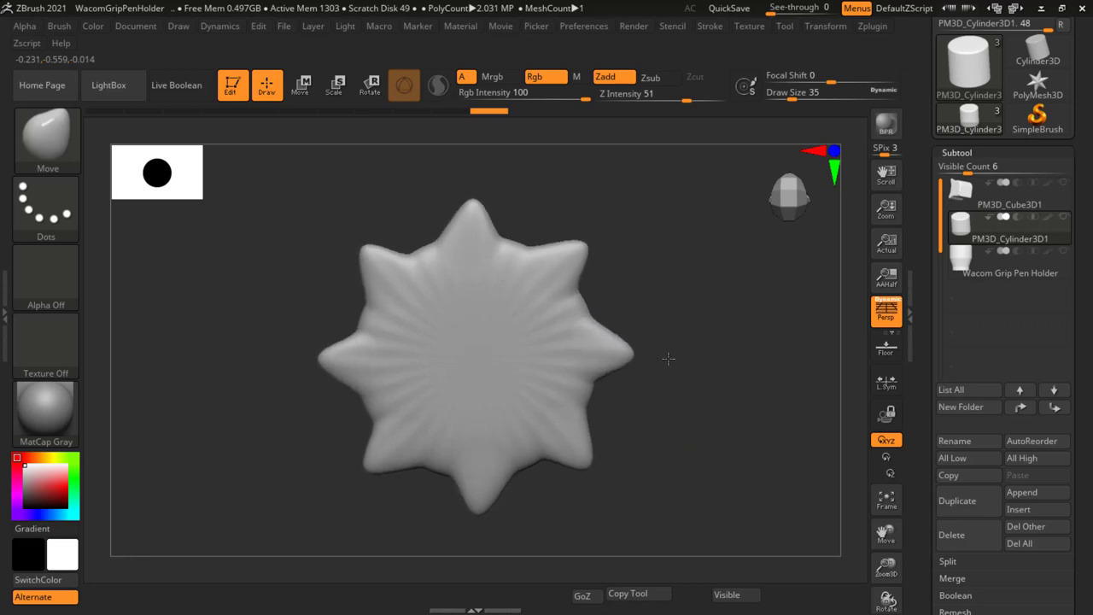
mouse_move(708, 490)
left_mouse_down()
mouse_move(708, 432)
mouse_move(742, 472)
mouse_move(728, 285)
left_mouse_up()
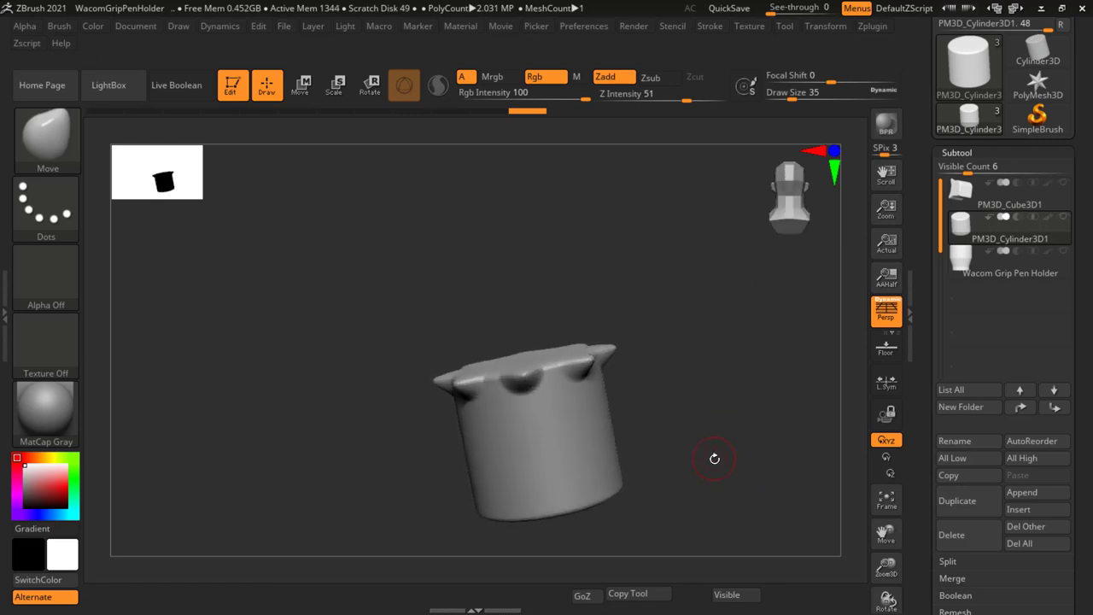
mouse_move(714, 458)
left_mouse_down()
mouse_move(727, 419)
mouse_move(695, 447)
left_mouse_up()
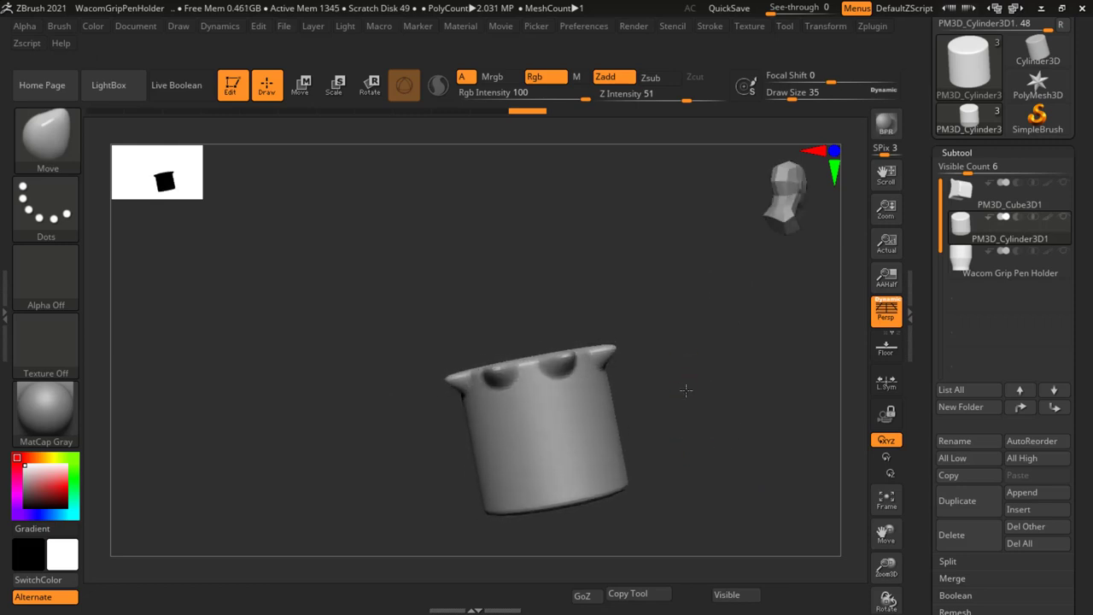
left_click_drag(685, 390, 626, 380)
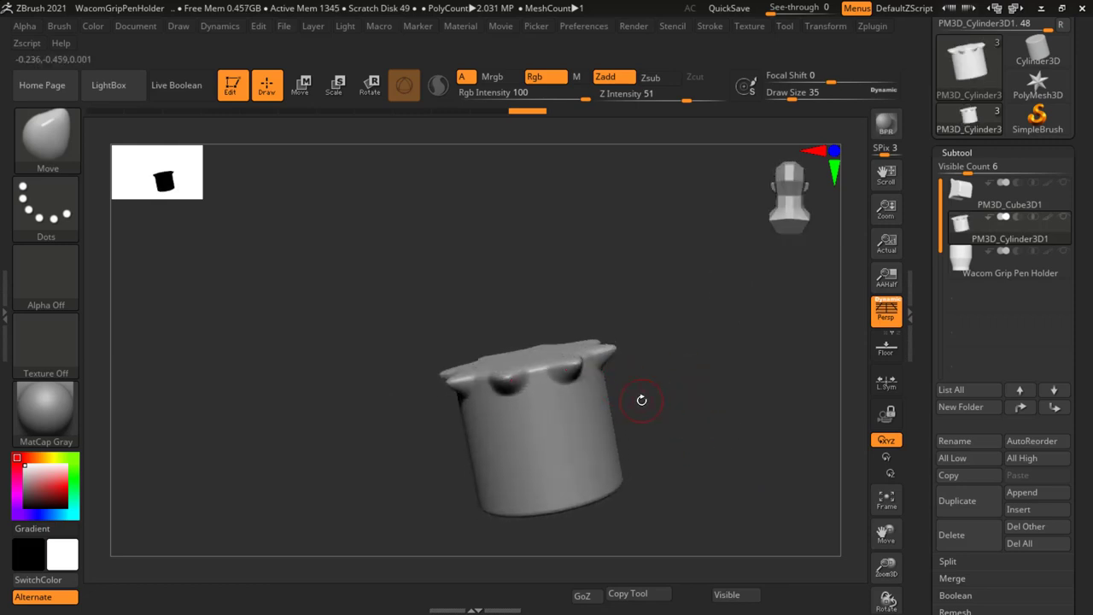
key("ctrl")
key("ctrl+z")
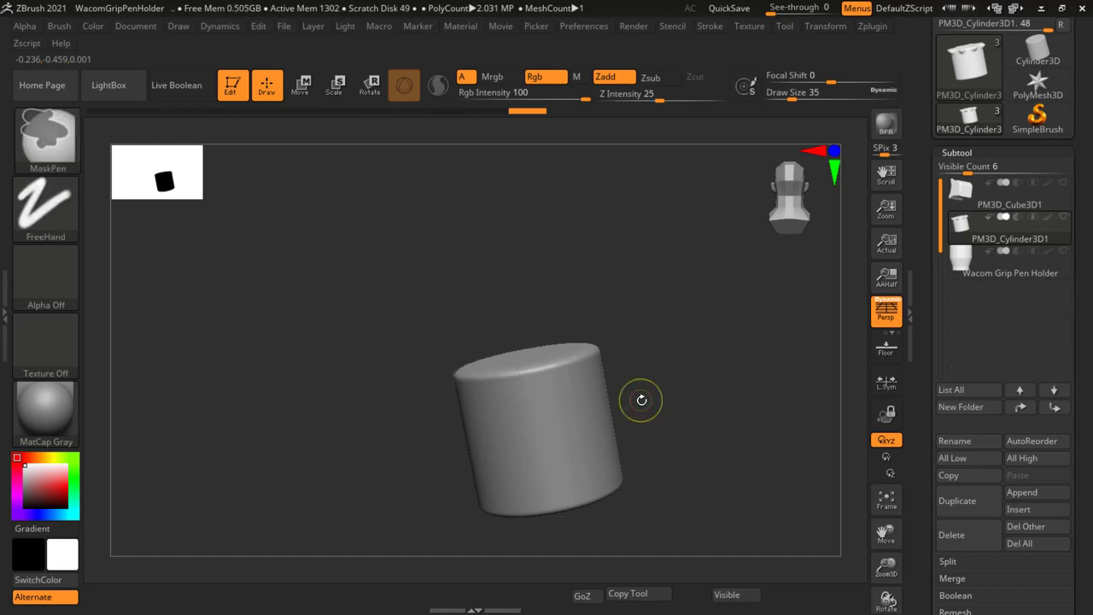
mouse_move(642, 400)
left_mouse_down("shift")
mouse_move(698, 437)
mouse_move(696, 410)
left_mouse_up("shift")
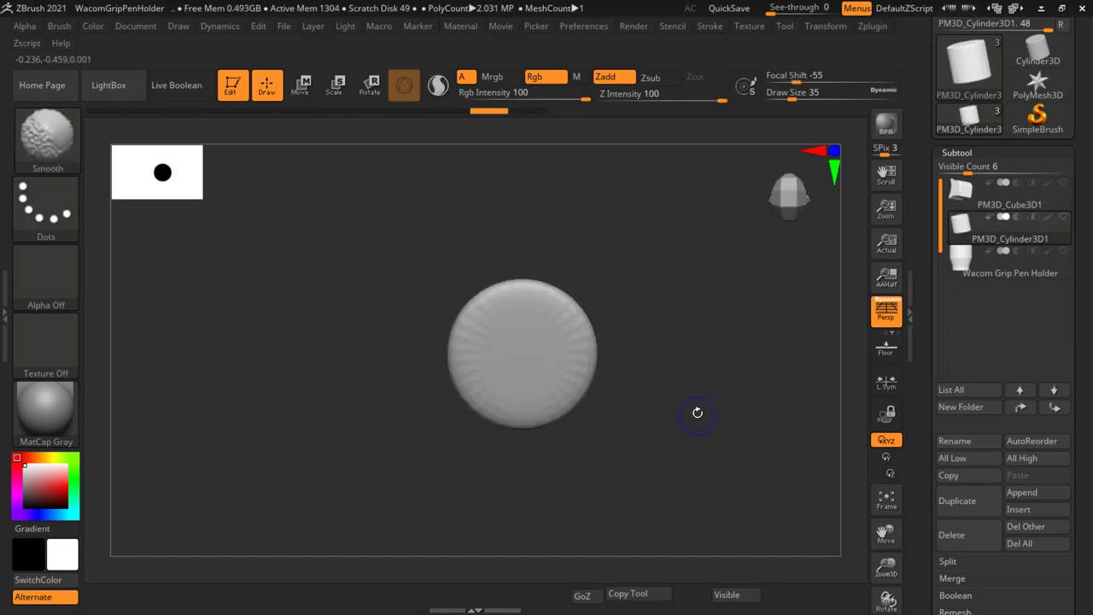
right_click_drag(684, 330, 703, 373, "ctrl")
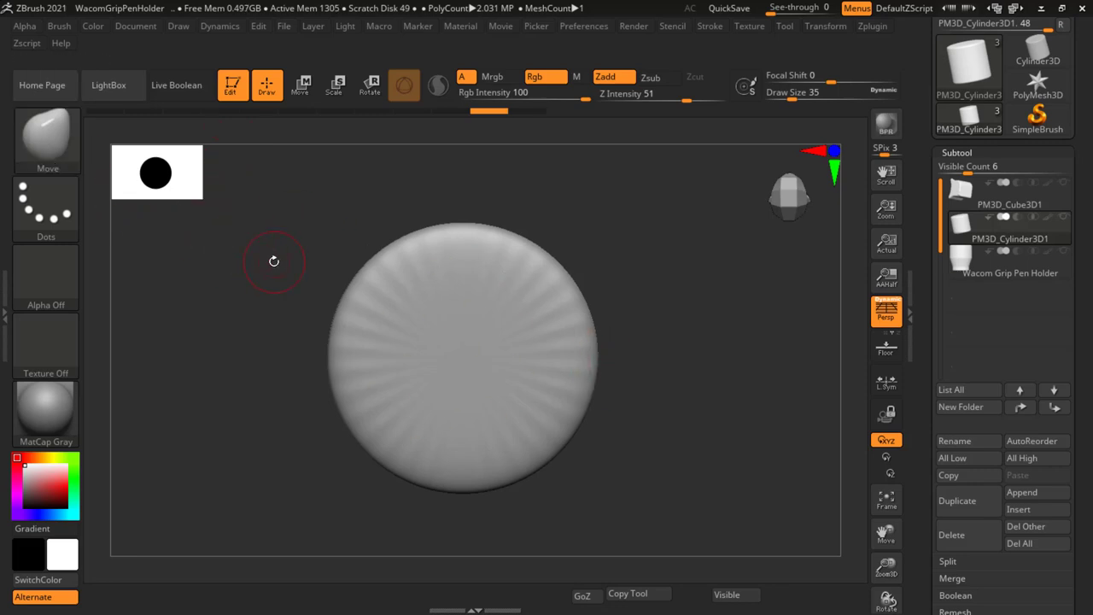
Drag MoveInfiniteDepth across the cylinder to cut eight full-length grooves into a fluted star.
key("b")
key("m")
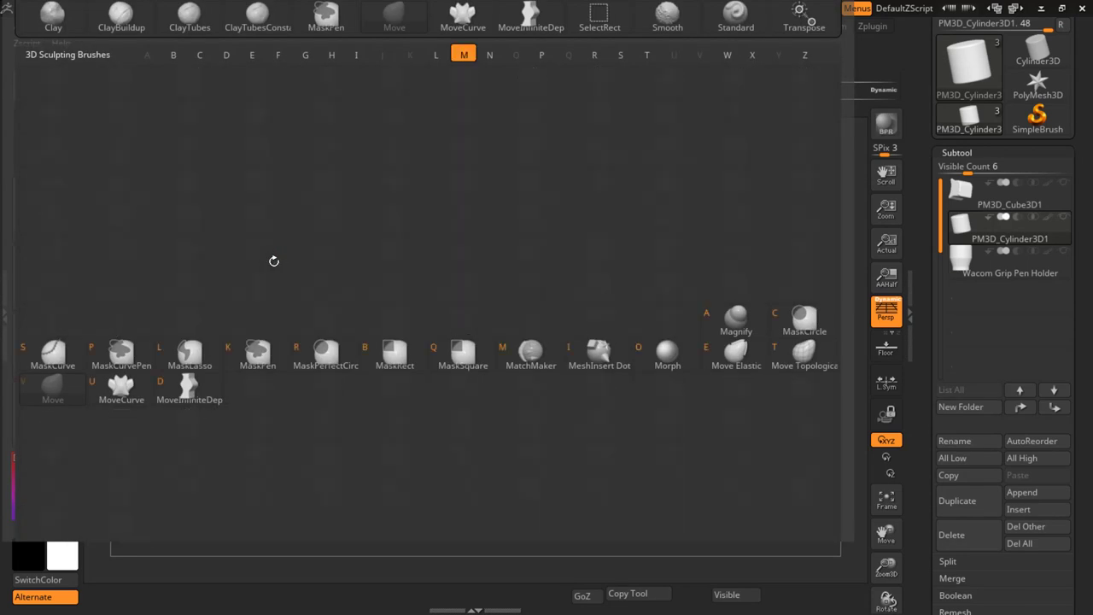
left_click(196, 392)
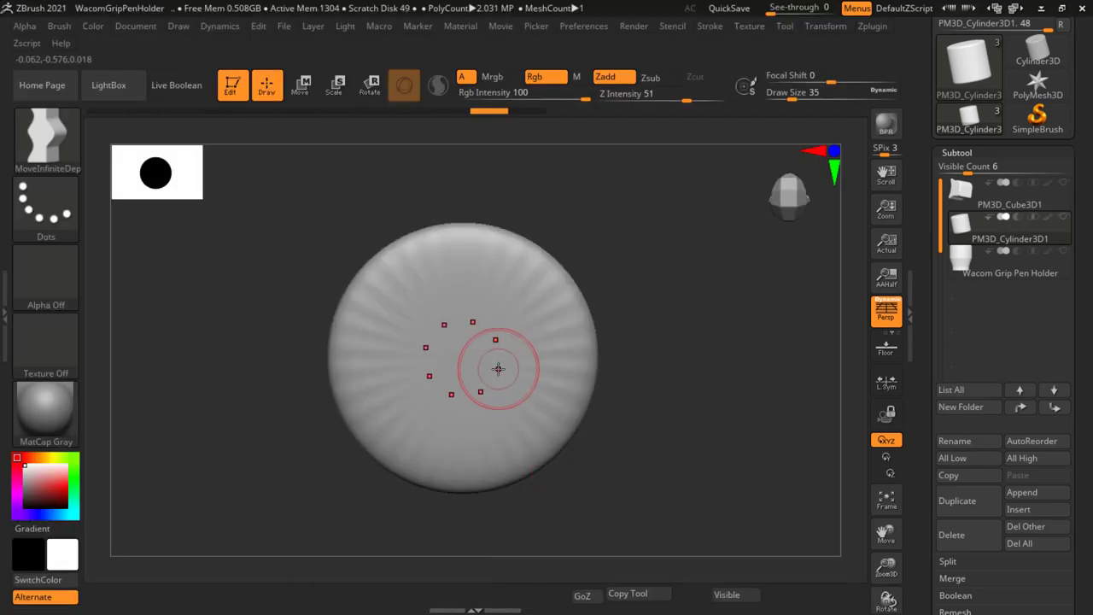
mouse_move(583, 349)
left_mouse_down()
mouse_move(584, 334)
mouse_move(657, 324)
mouse_move(746, 402)
mouse_move(708, 385)
mouse_move(680, 310)
mouse_move(735, 327)
mouse_move(721, 341)
mouse_move(763, 259)
mouse_move(666, 296)
mouse_move(505, 296)
mouse_move(616, 350)
mouse_move(657, 222)
mouse_move(646, 207)
mouse_move(661, 249)
mouse_move(734, 292)
mouse_move(675, 256)
mouse_move(718, 282)
mouse_move(734, 327)
mouse_move(672, 195)
mouse_move(723, 361)
left_mouse_up()
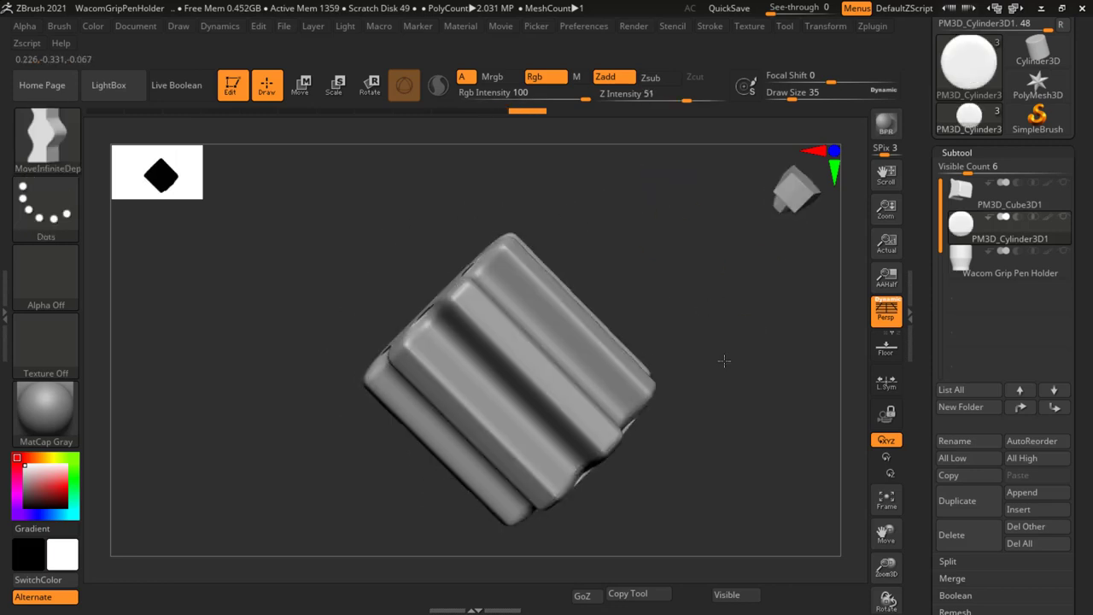
Select the Wacom Grip Pen Holder subtool and orbit to a top-down view of it.
key("r")
left_click(458, 378, "alt")
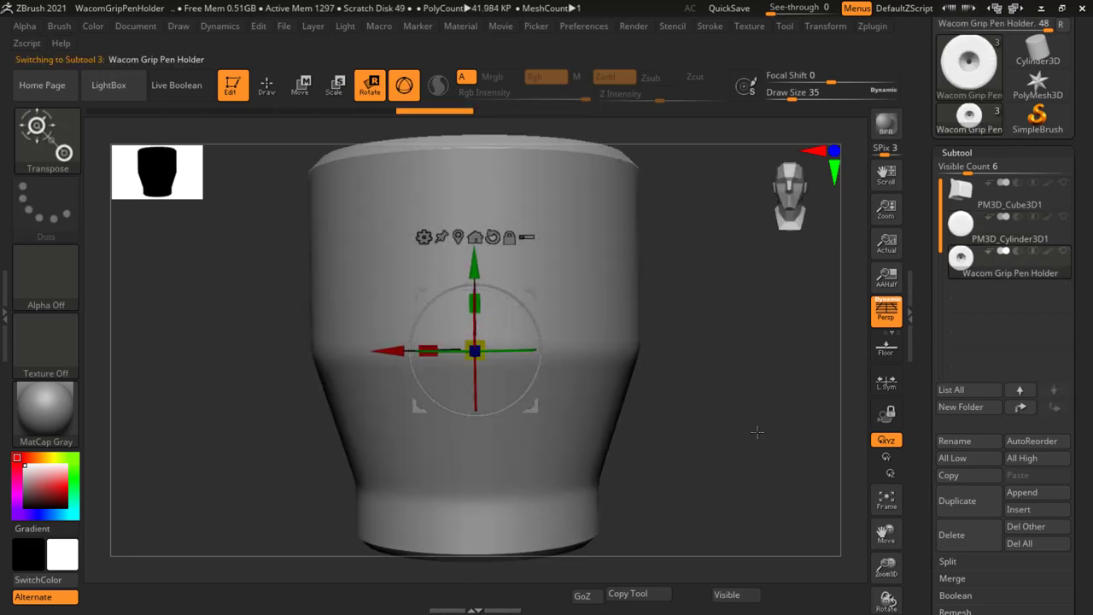
left_click_drag(722, 422, 558, 295)
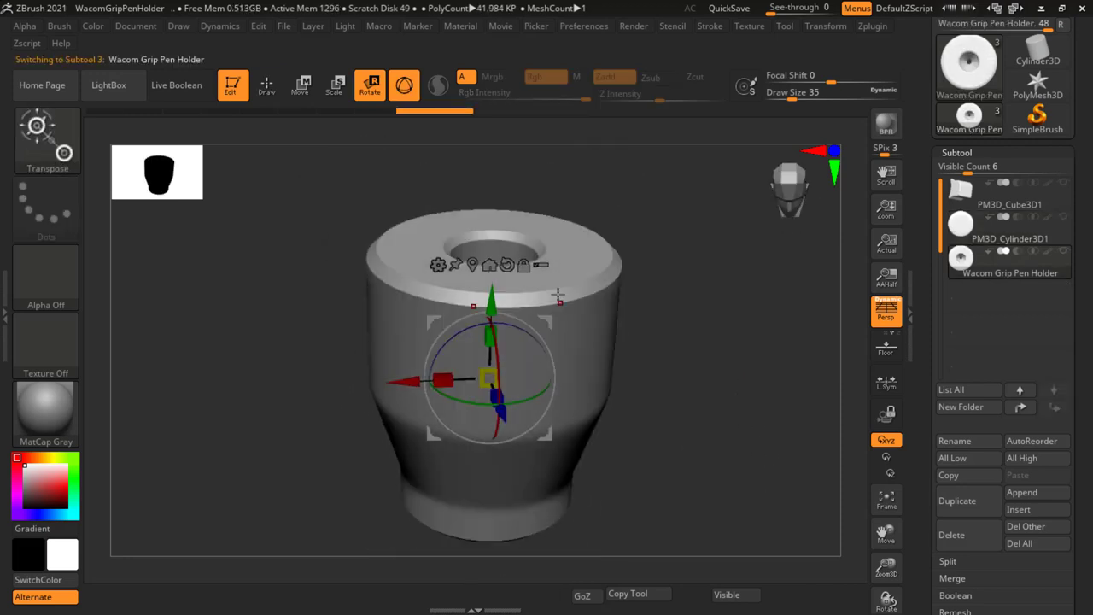
mouse_move(686, 480)
left_mouse_down()
mouse_move(649, 376)
mouse_move(586, 275)
left_mouse_up()
left_click_drag(618, 447, 611, 409)
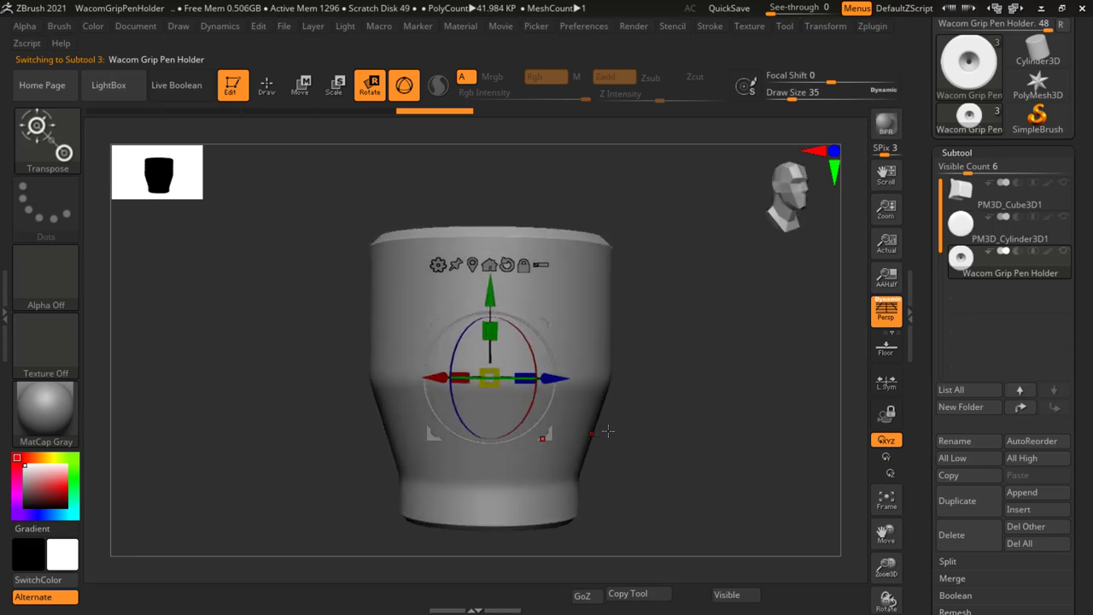
mouse_move(663, 322)
left_mouse_down("shift")
mouse_move(703, 378)
mouse_move(662, 351)
left_mouse_up("shift")
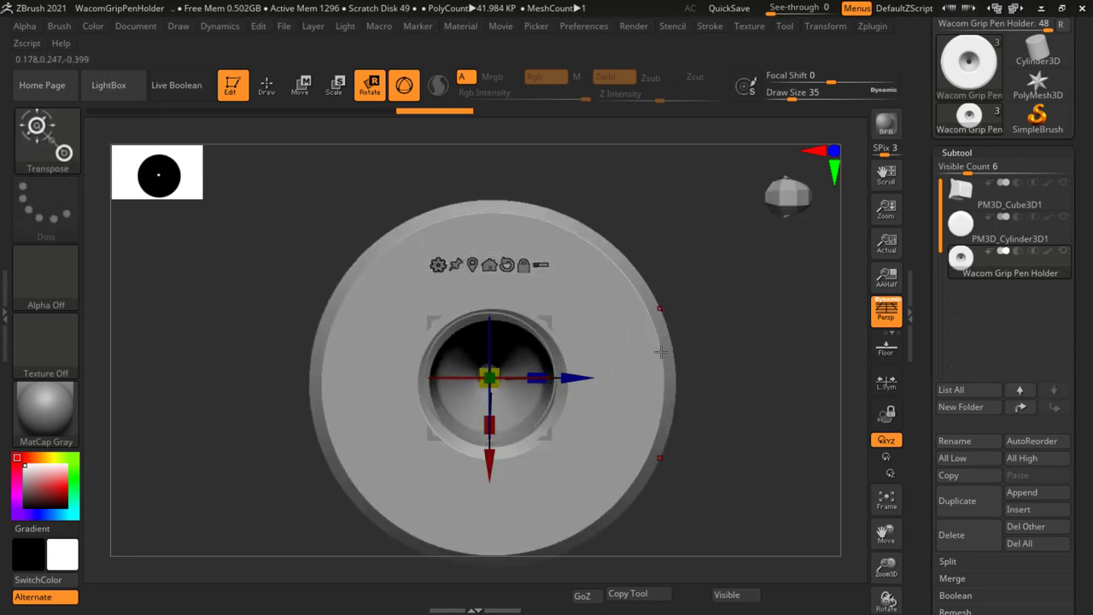
Return to Draw mode with MoveInfiniteDepth active and view the pen holder from above.
key("q")
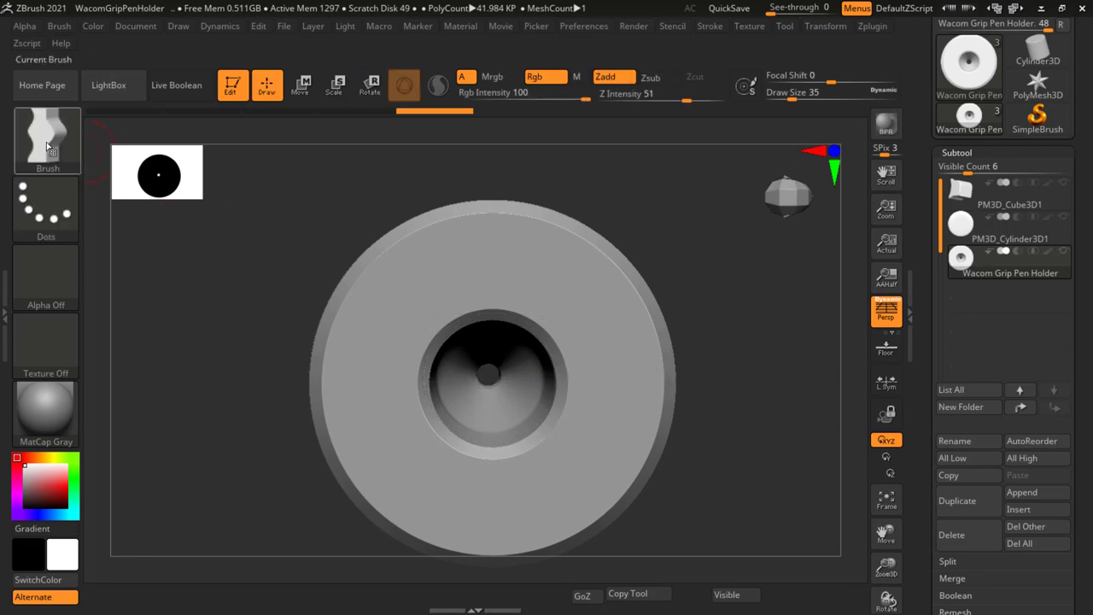
key("b")
key("m")
key("i")
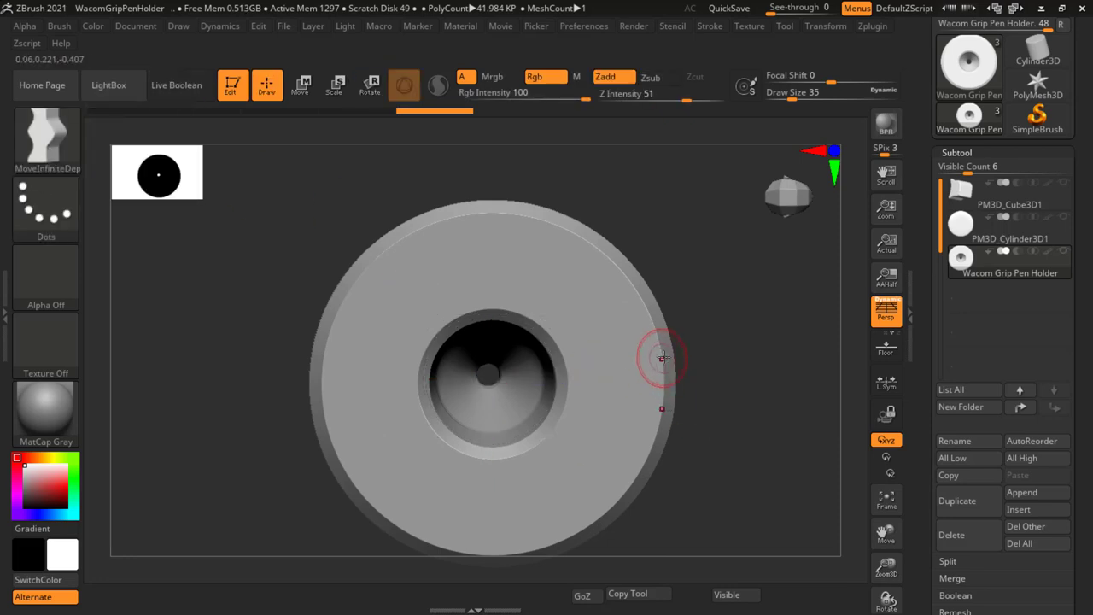
left_click_drag(695, 451, 696, 349)
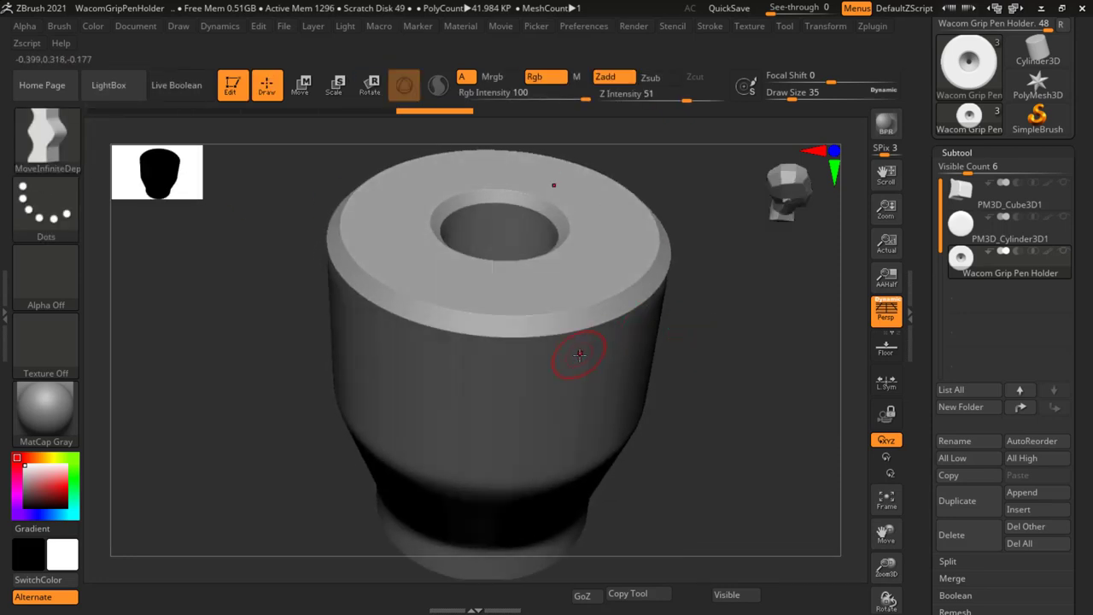
mouse_move(563, 344)
left_mouse_down()
mouse_move(515, 398)
mouse_move(586, 419)
mouse_move(678, 296)
mouse_move(687, 436)
mouse_move(708, 398)
mouse_move(708, 369)
left_mouse_up()
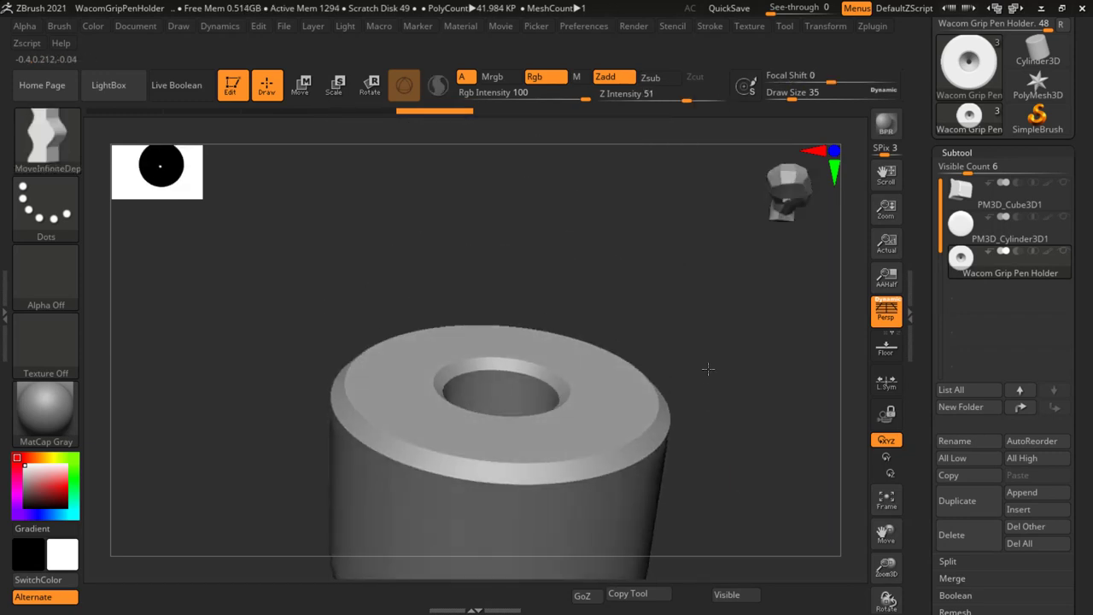
Turn on eight-point (R) radial symmetry and snap to a top-down view.
left_click(825, 25)
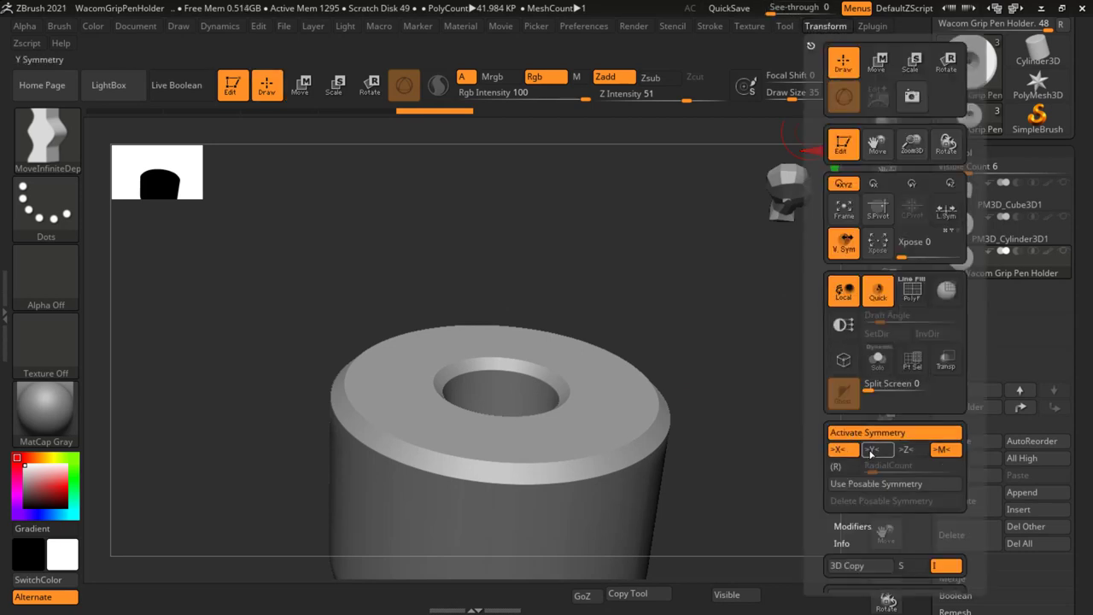
left_click(836, 466)
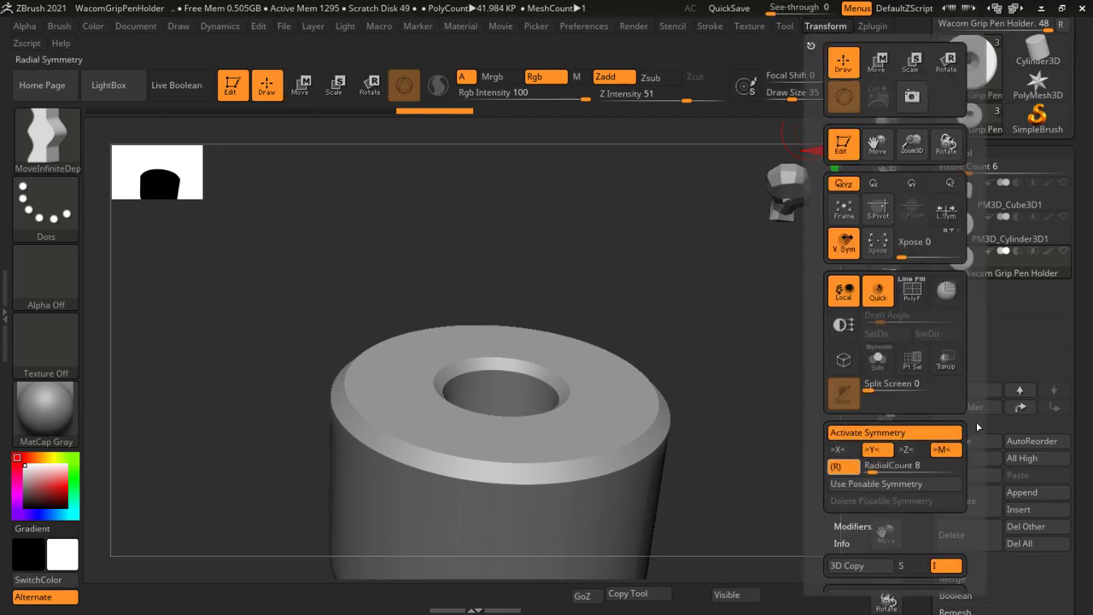
mouse_move(610, 335)
left_mouse_down("shift")
mouse_move(593, 348)
mouse_move(696, 402)
left_mouse_up("shift")
Raise Draw Size from 35 to 51, then recentre and orbit the holder to a side view.
right_click(695, 402)
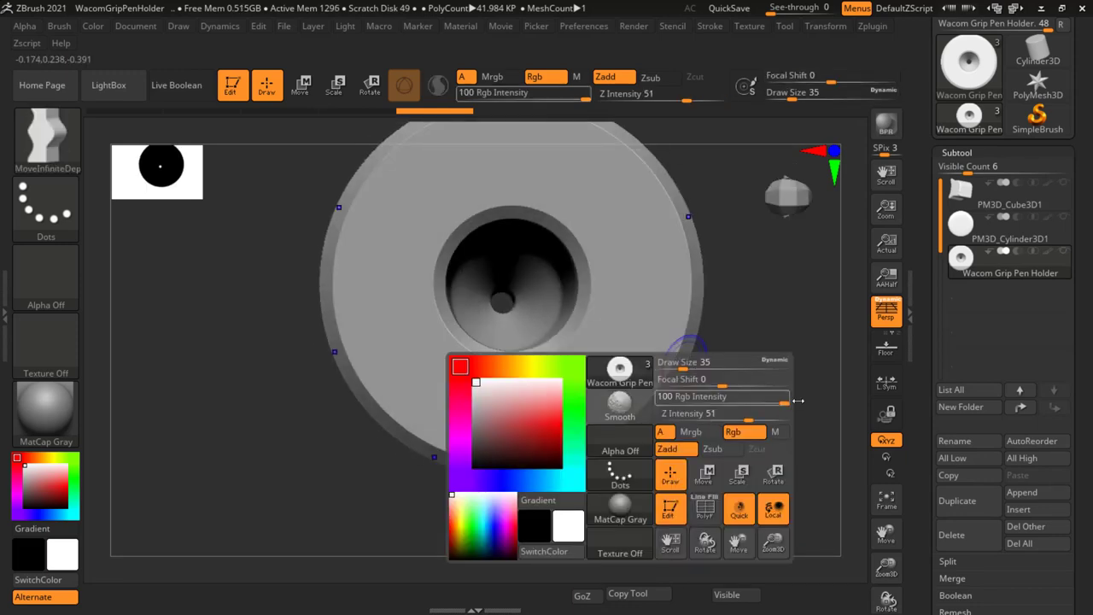
left_click_drag(671, 349, 670, 356, "alt")
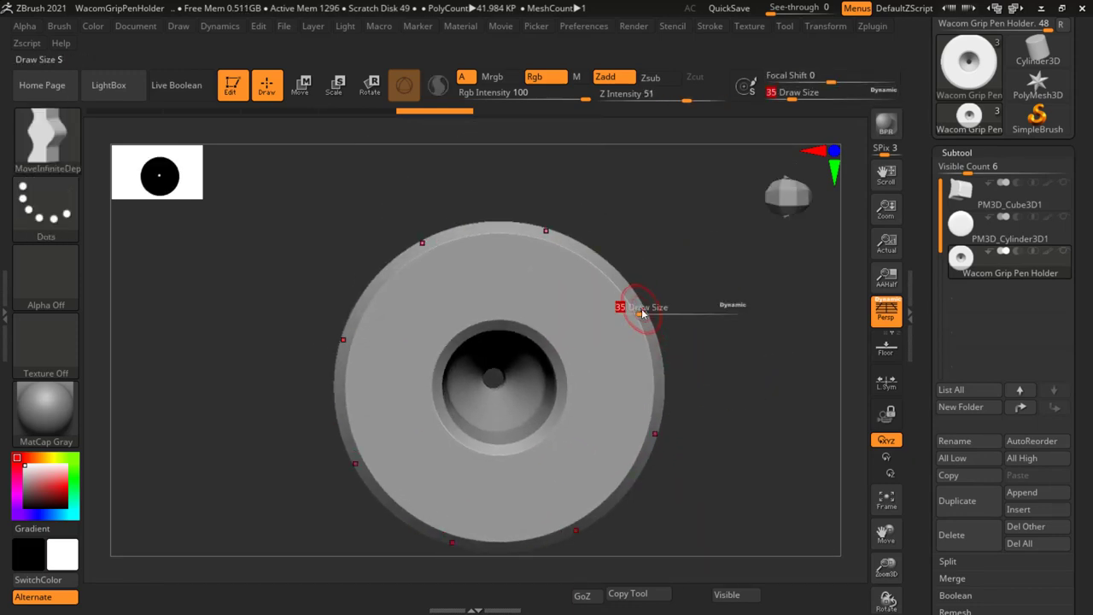
left_click_drag(642, 314, 603, 322)
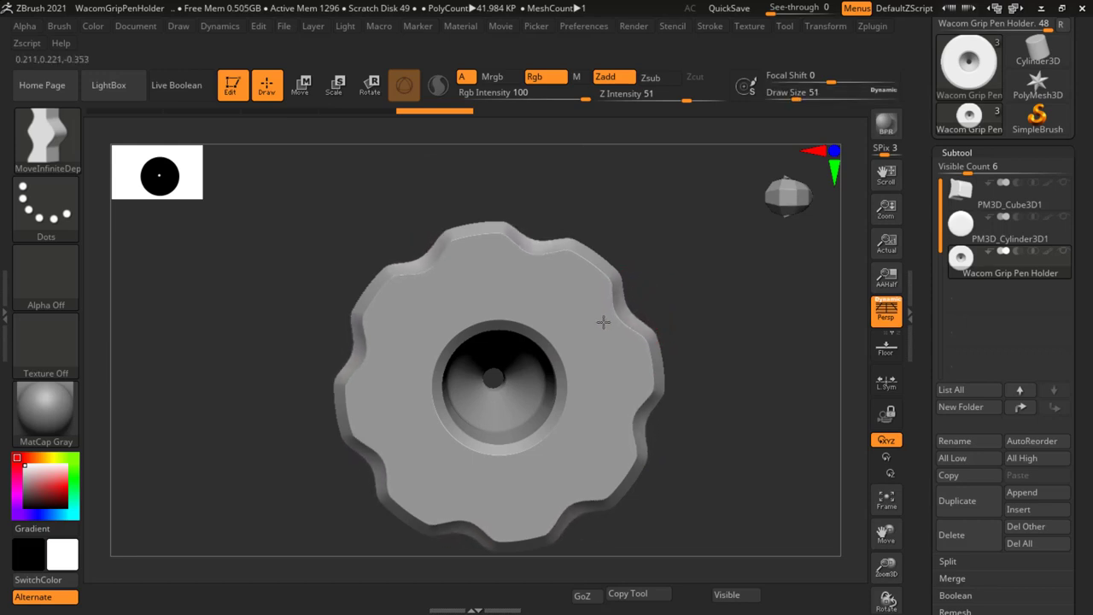
left_click_drag(703, 354, 285, 186, "alt")
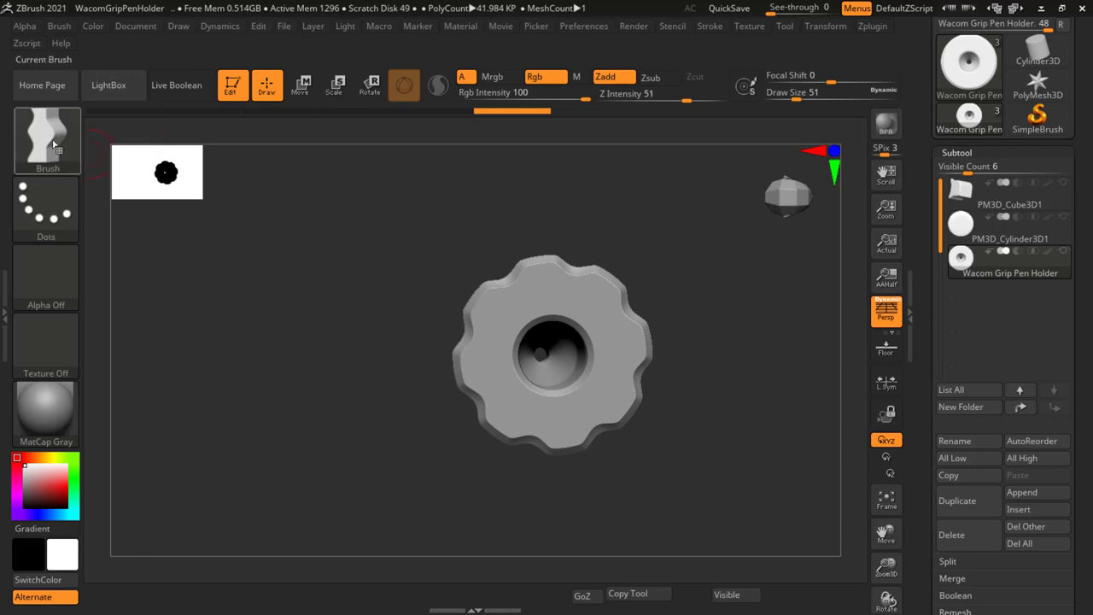
mouse_move(649, 504)
left_mouse_down()
mouse_move(667, 389)
mouse_move(664, 276)
mouse_move(621, 284)
mouse_move(684, 367)
mouse_move(661, 376)
mouse_move(725, 386)
mouse_move(691, 446)
mouse_move(720, 481)
mouse_move(751, 418)
mouse_move(688, 371)
mouse_move(726, 333)
mouse_move(671, 376)
mouse_move(645, 359)
mouse_move(646, 342)
mouse_move(649, 366)
mouse_move(725, 415)
mouse_move(700, 420)
mouse_move(715, 410)
mouse_move(715, 293)
mouse_move(715, 396)
mouse_move(75, 119)
left_mouse_up()
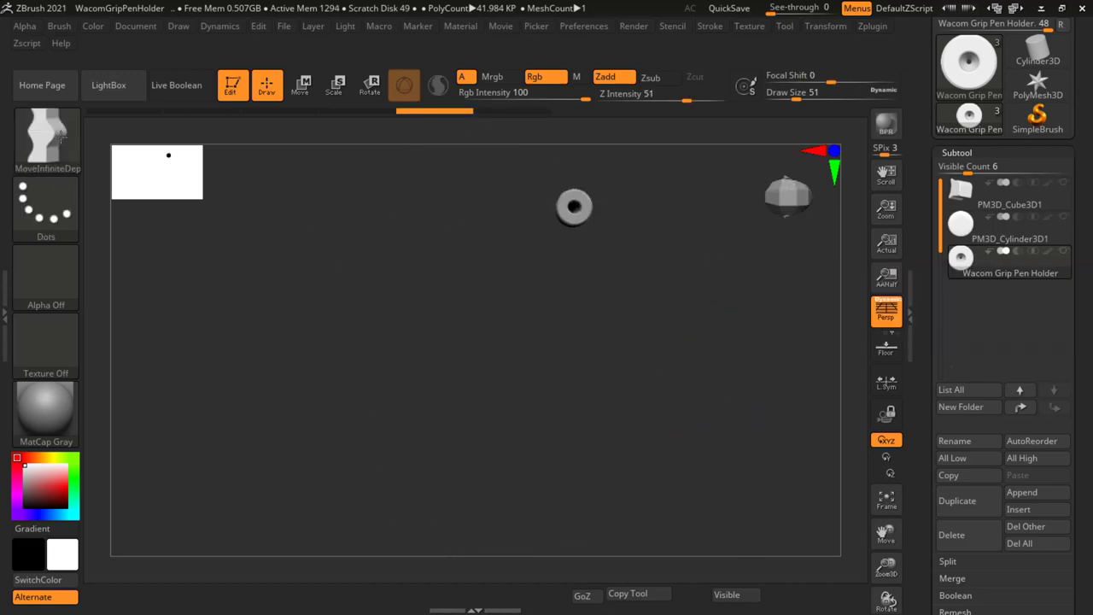
With the Move brush, push the holder's outer rim inward into eight symmetric wavy lobes.
left_click(51, 134)
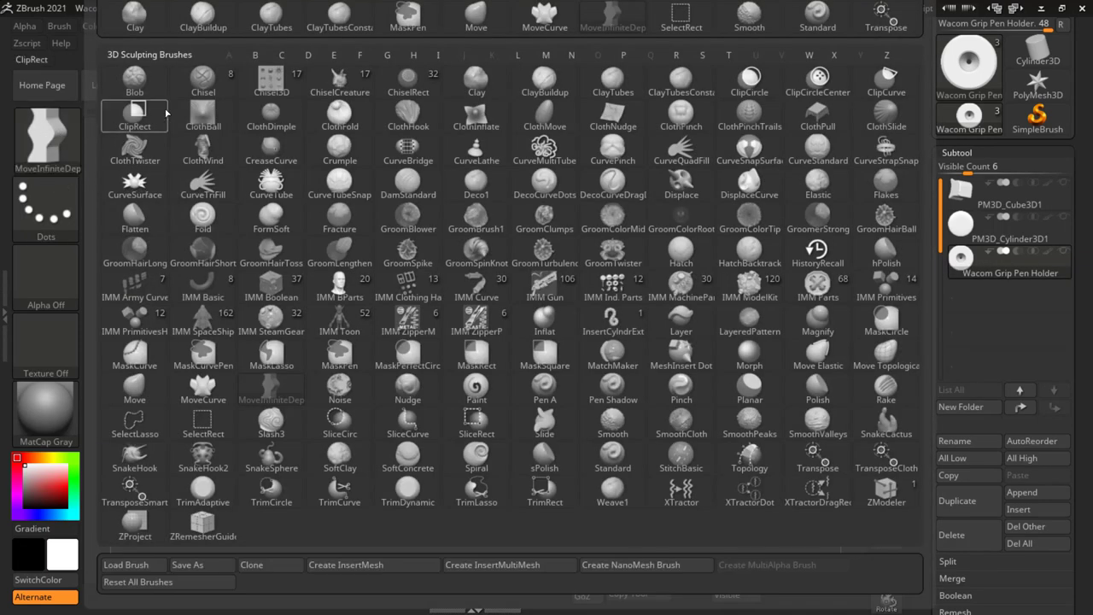
left_click(470, 22)
key("f")
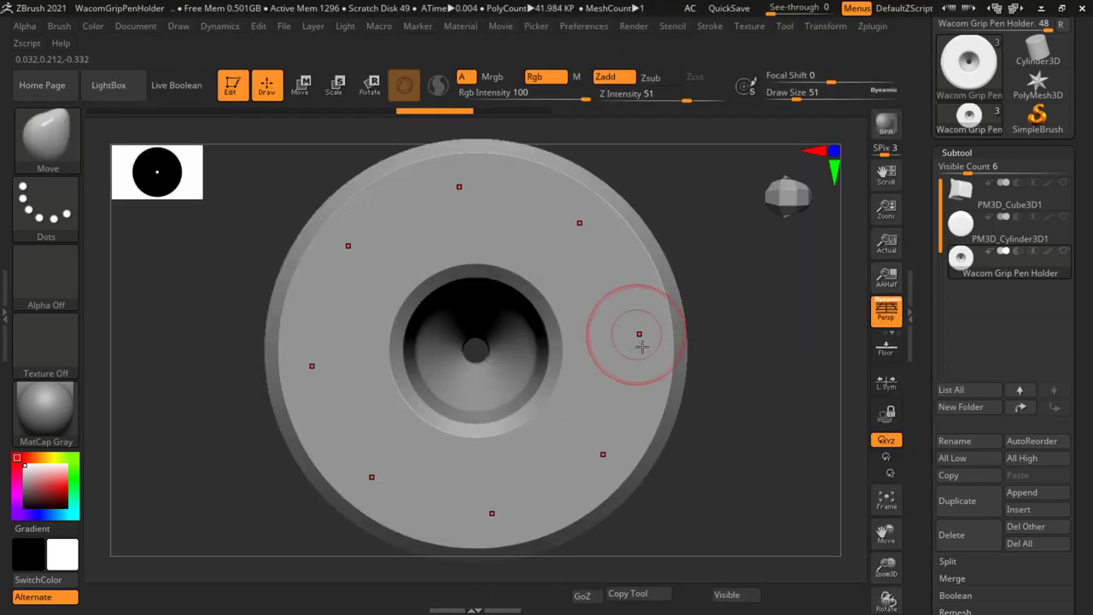
left_click_drag(673, 321, 622, 362)
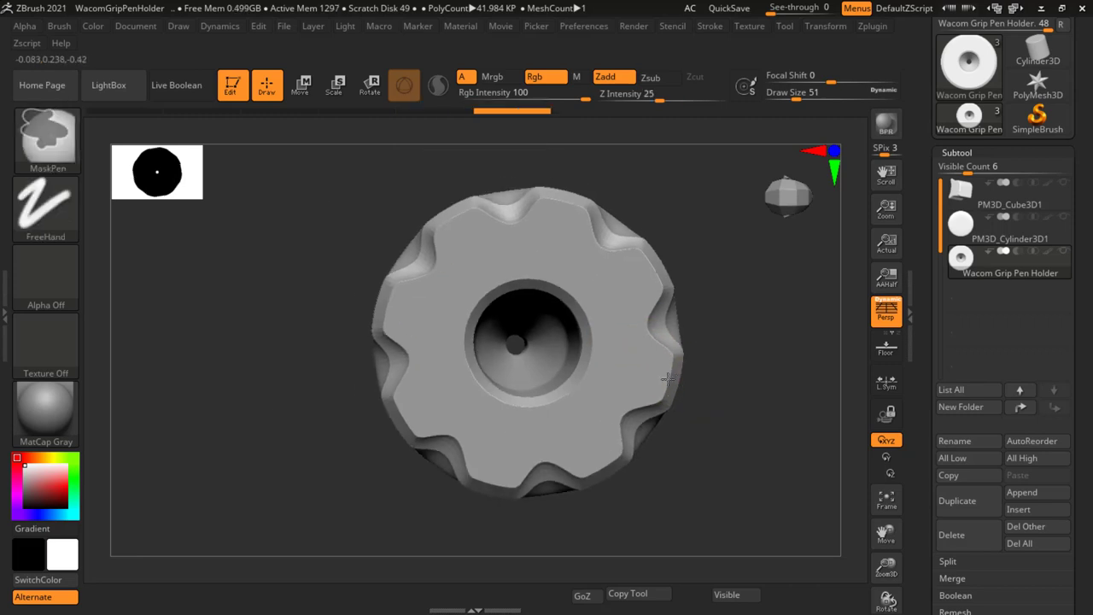
mouse_move(701, 427)
left_mouse_down()
mouse_move(704, 268)
mouse_move(639, 344)
left_mouse_up()
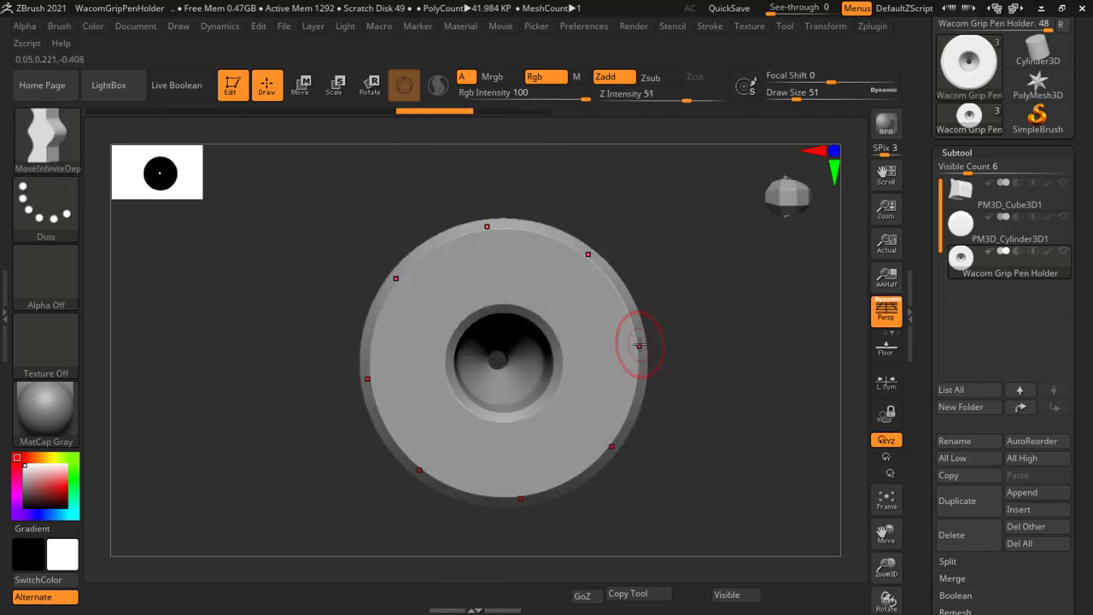
left_click_drag(636, 340, 593, 345)
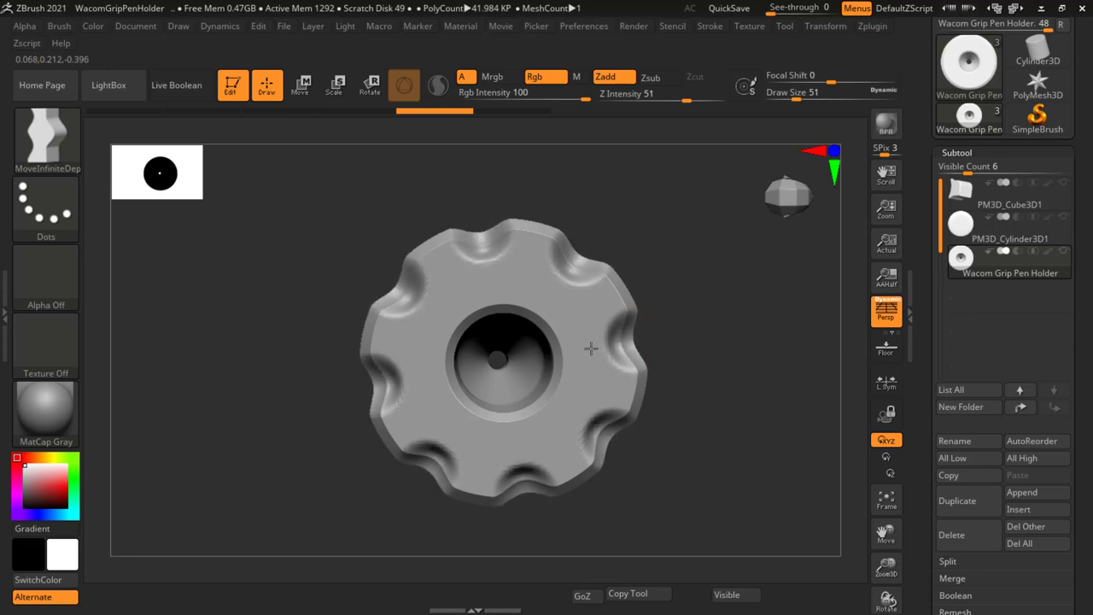
mouse_move(678, 446)
left_mouse_down()
mouse_move(639, 468)
mouse_move(739, 479)
mouse_move(717, 432)
mouse_move(691, 439)
mouse_move(702, 296)
left_mouse_up()
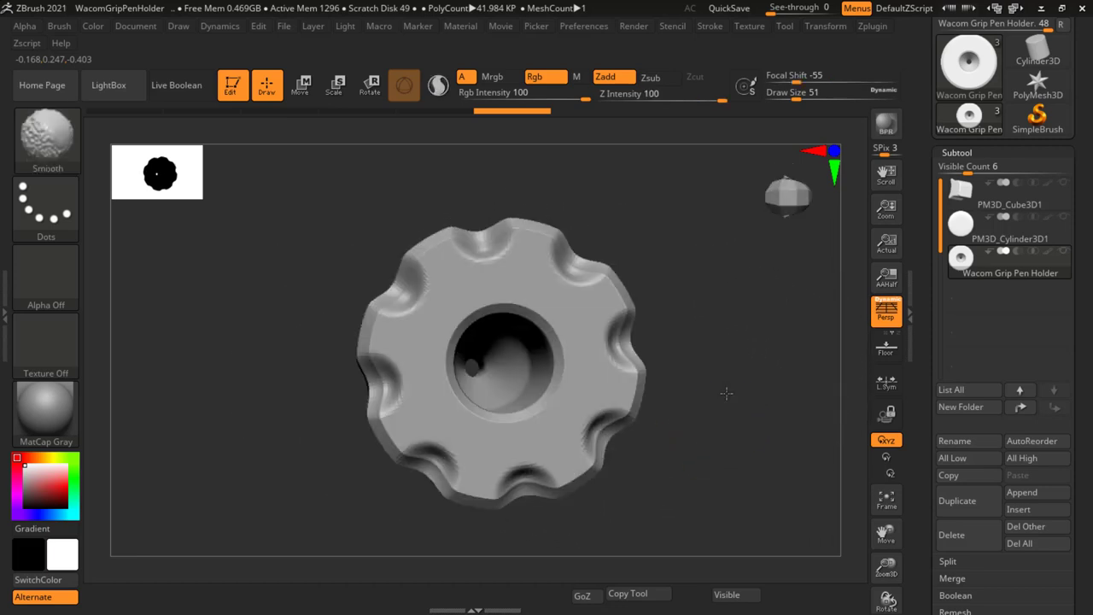
Smooth the scalloped rim's lobes into rounded waves, then reframe and tilt to check them.
scroll(702, 295, "up", 5)
mouse_move(629, 281)
left_mouse_down("shift")
mouse_move(598, 354)
mouse_move(630, 390)
left_mouse_up("shift")
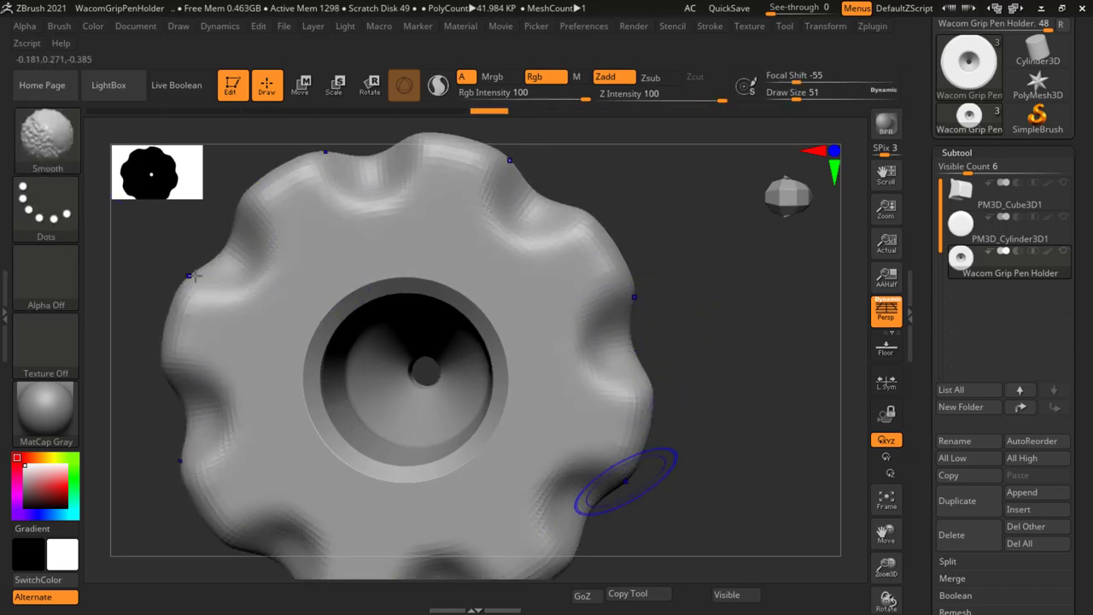
left_click(25, 143)
left_click(179, 398)
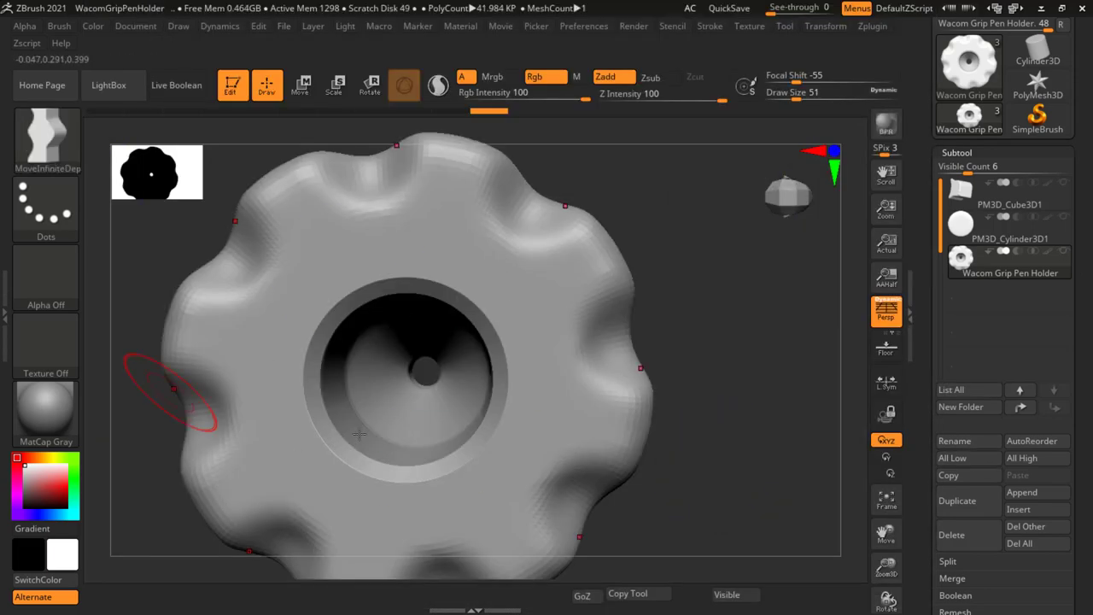
key("f")
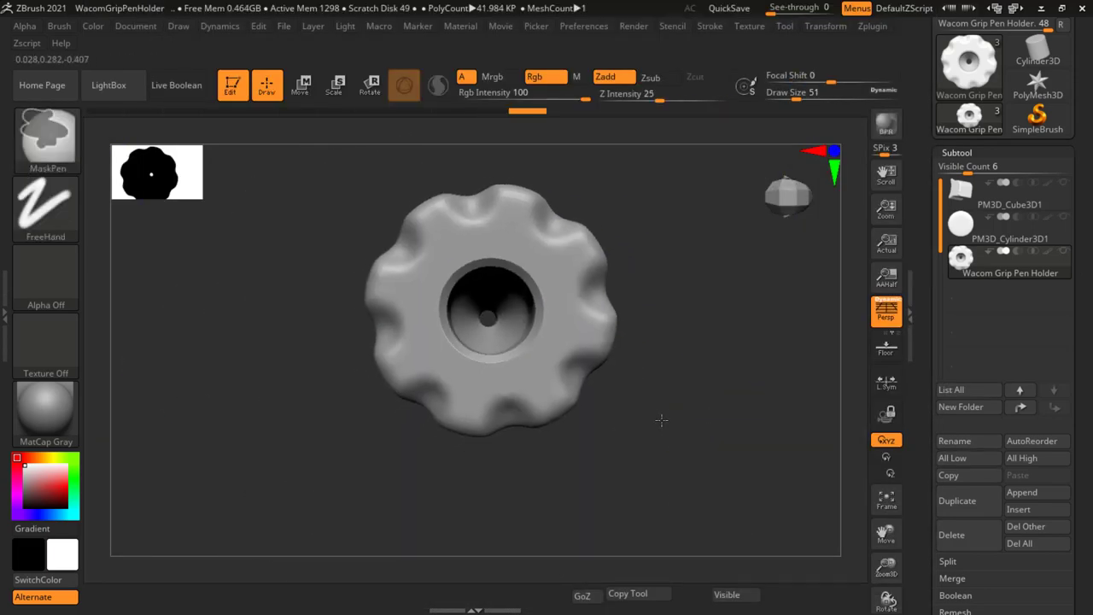
mouse_move(659, 420)
left_mouse_down()
mouse_move(670, 371)
mouse_move(720, 288)
mouse_move(606, 326)
mouse_move(610, 310)
left_mouse_up()
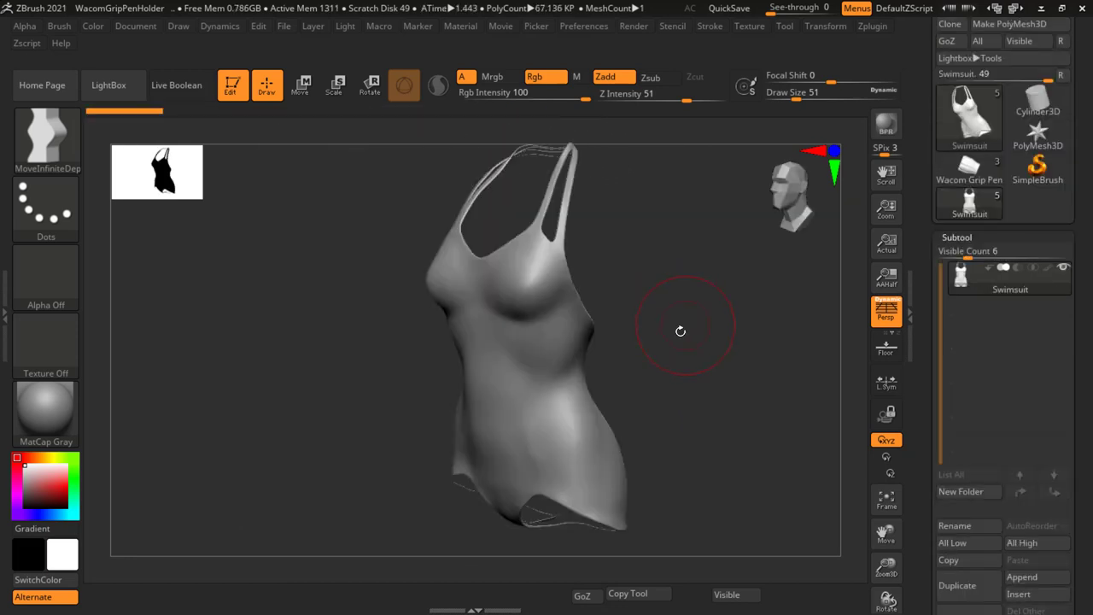
Turn the Swimsuit model to an upright front view, then rotate it to show the torso's side.
mouse_move(678, 330)
left_mouse_down()
mouse_move(674, 274)
mouse_move(708, 339)
mouse_move(645, 332)
mouse_move(627, 315)
mouse_move(611, 322)
mouse_move(649, 331)
mouse_move(627, 330)
mouse_move(637, 400)
mouse_move(532, 256)
left_mouse_up()
left_click_drag(398, 281, 416, 337)
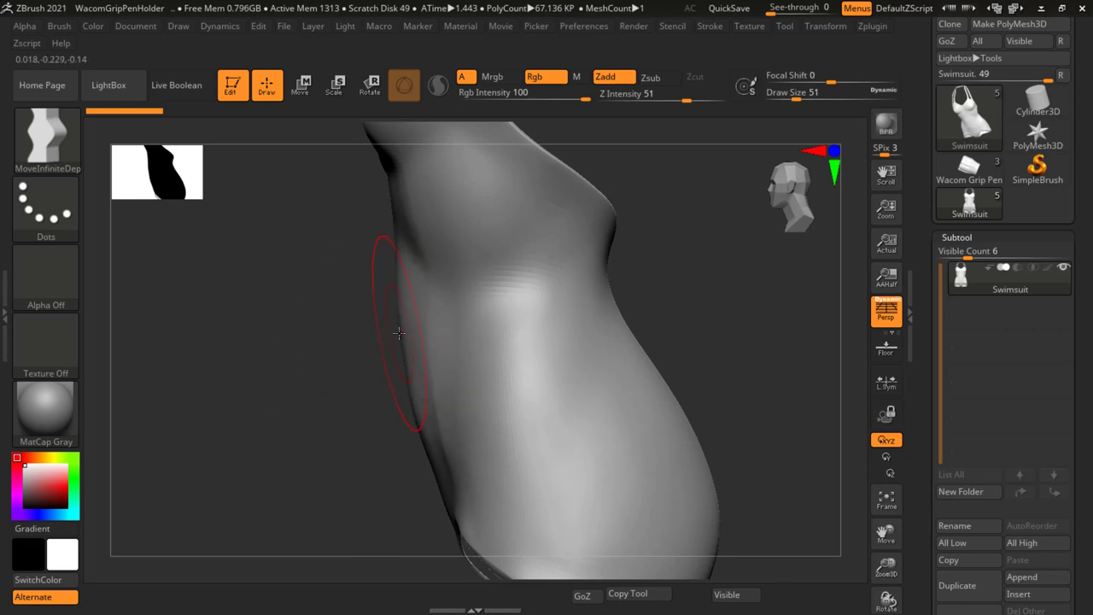
Use the Move brush to push the torso's side silhouette into shape, checking it from front and below.
key("b")
key("m")
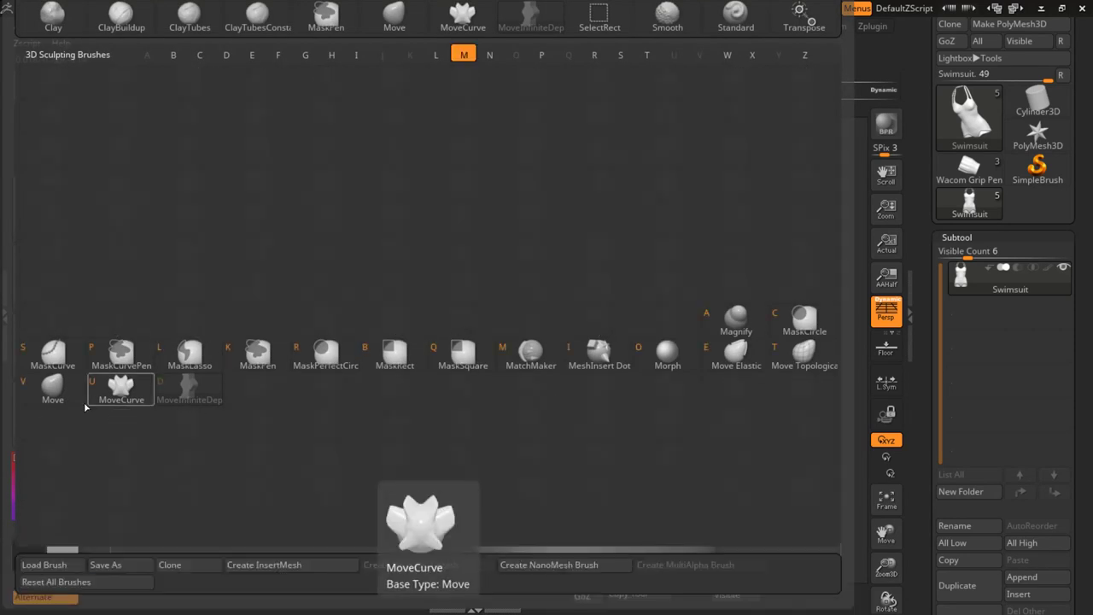
left_click(70, 390)
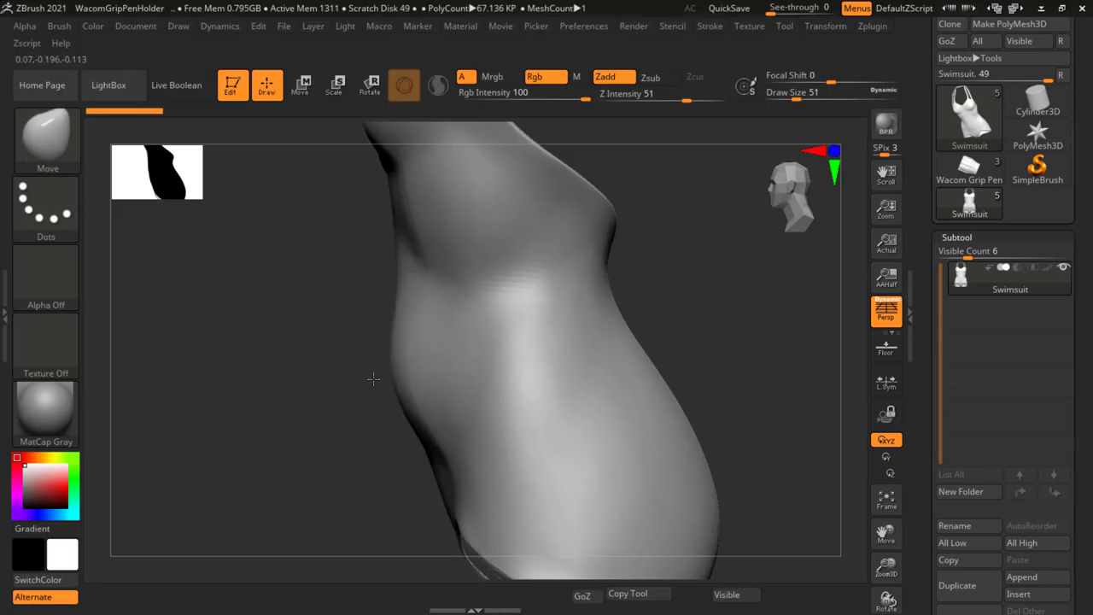
left_click_drag(373, 379, 380, 350)
left_click_drag(677, 293, 633, 318)
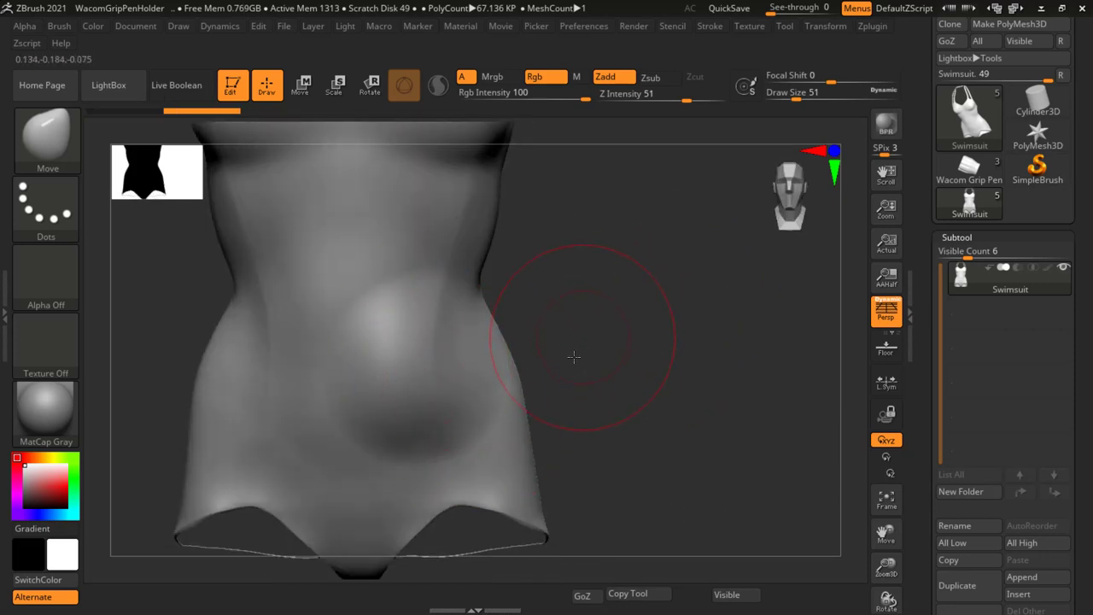
mouse_move(574, 356)
left_mouse_down()
mouse_move(404, 423)
mouse_move(641, 367)
mouse_move(582, 282)
left_mouse_up()
key("ctrl")
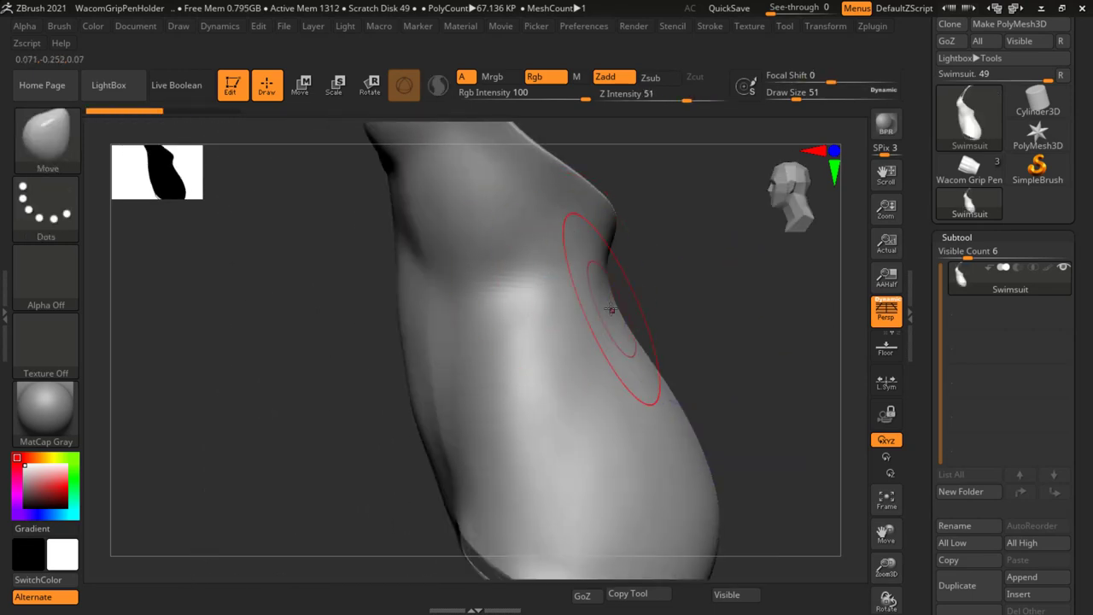
Switch to the MoveInfiniteDepth brush and orbit the torso from front and underside, ending upright.
key("b")
key("m")
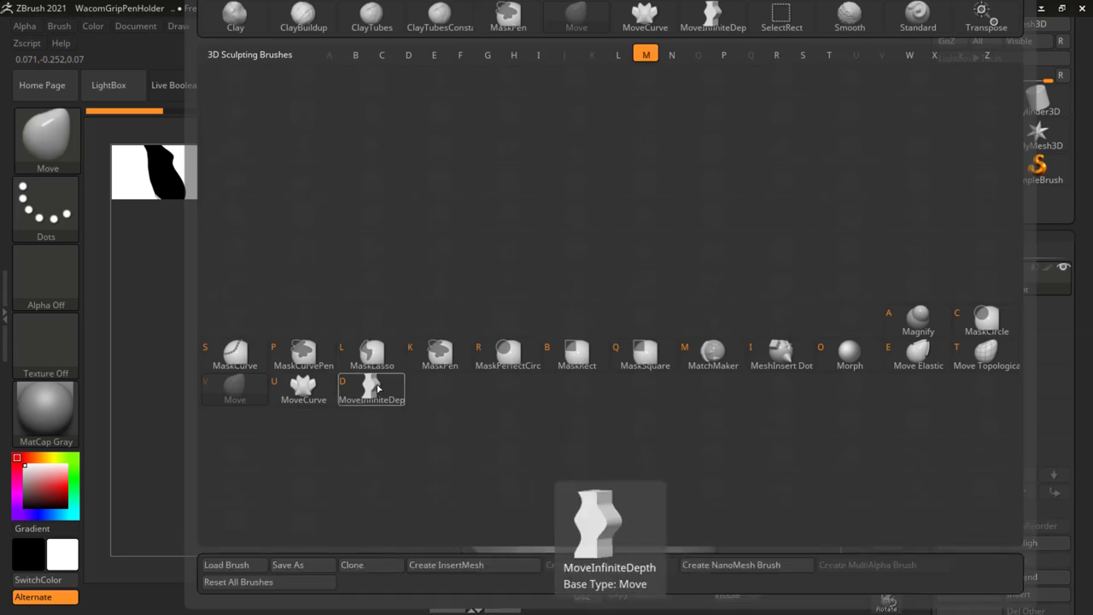
left_click(378, 388)
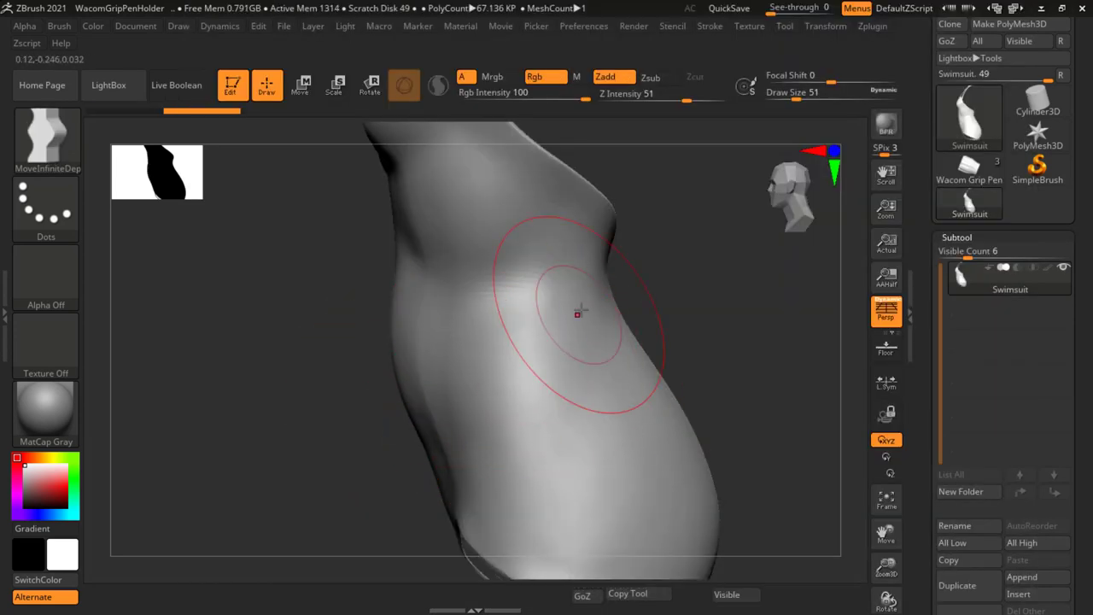
left_click_drag(577, 313, 655, 325)
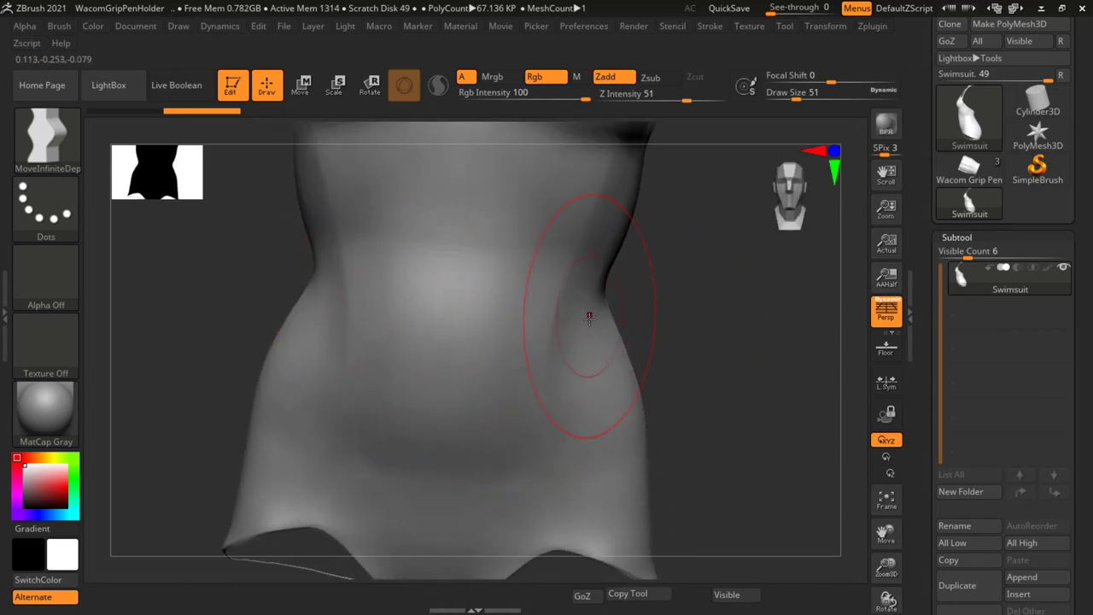
left_click_drag(588, 317, 370, 392)
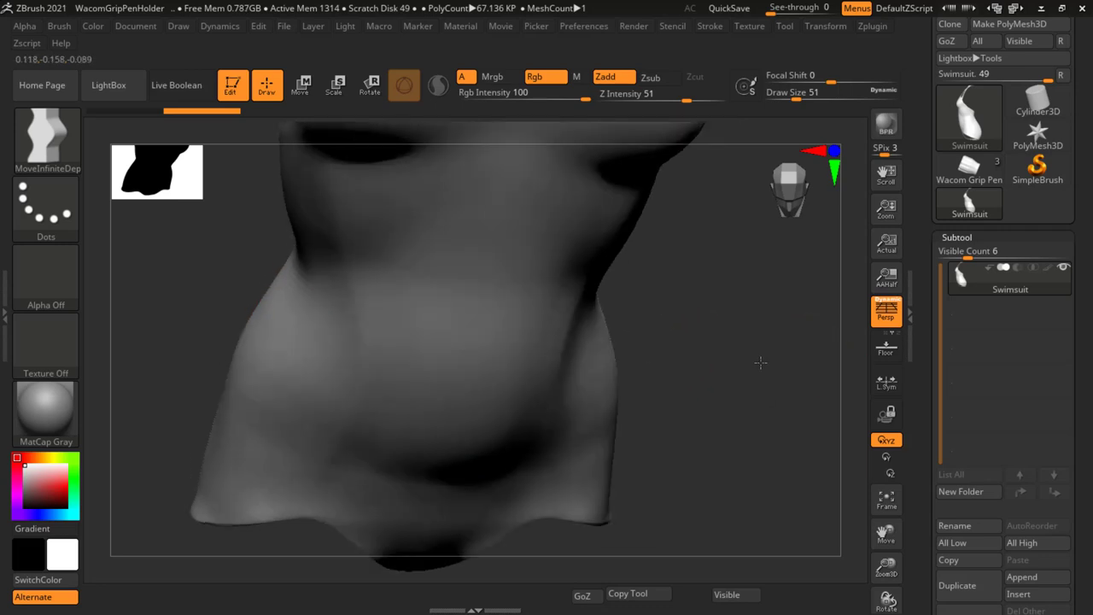
mouse_move(353, 369)
left_mouse_down()
mouse_move(729, 321)
mouse_move(675, 248)
mouse_move(585, 323)
mouse_move(775, 328)
left_mouse_up()
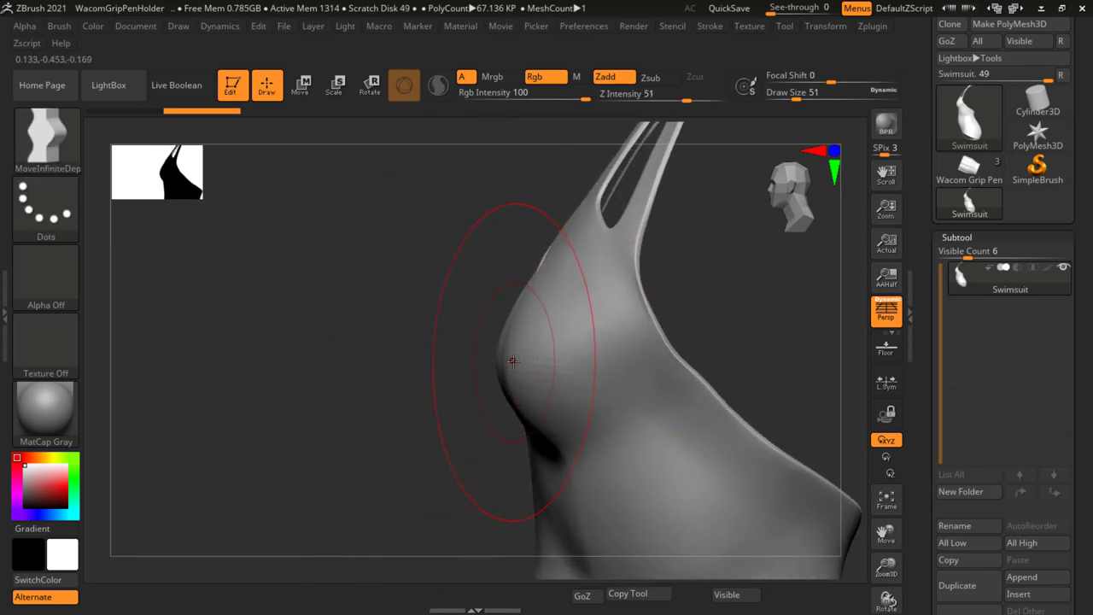
Reselect the Move brush, orbit the swimsuit's front, underside and side, and reopen the brush library.
left_click(49, 141)
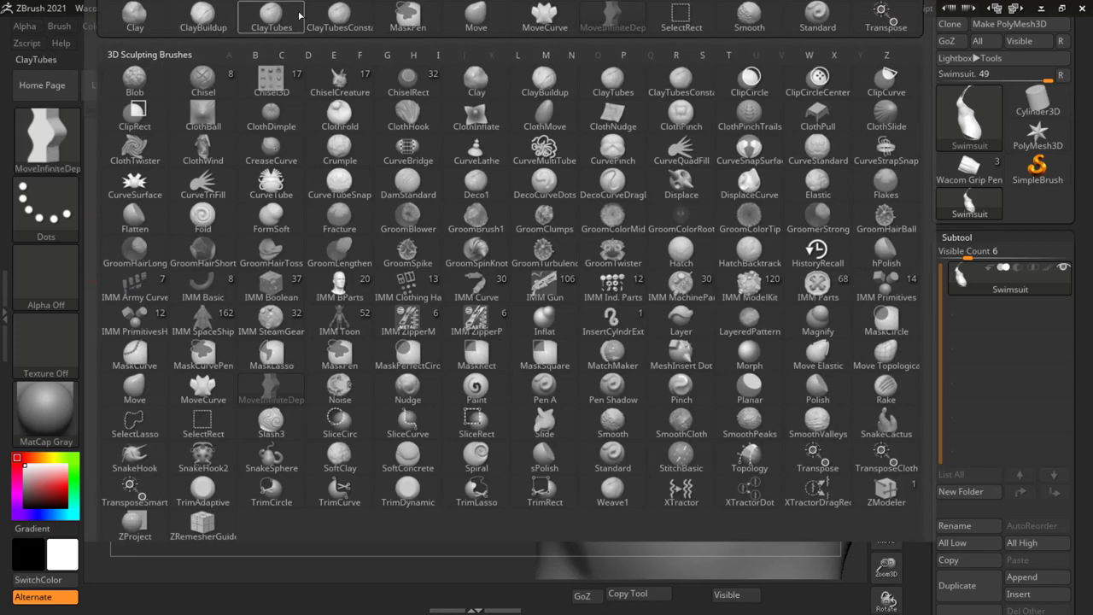
left_click(475, 18)
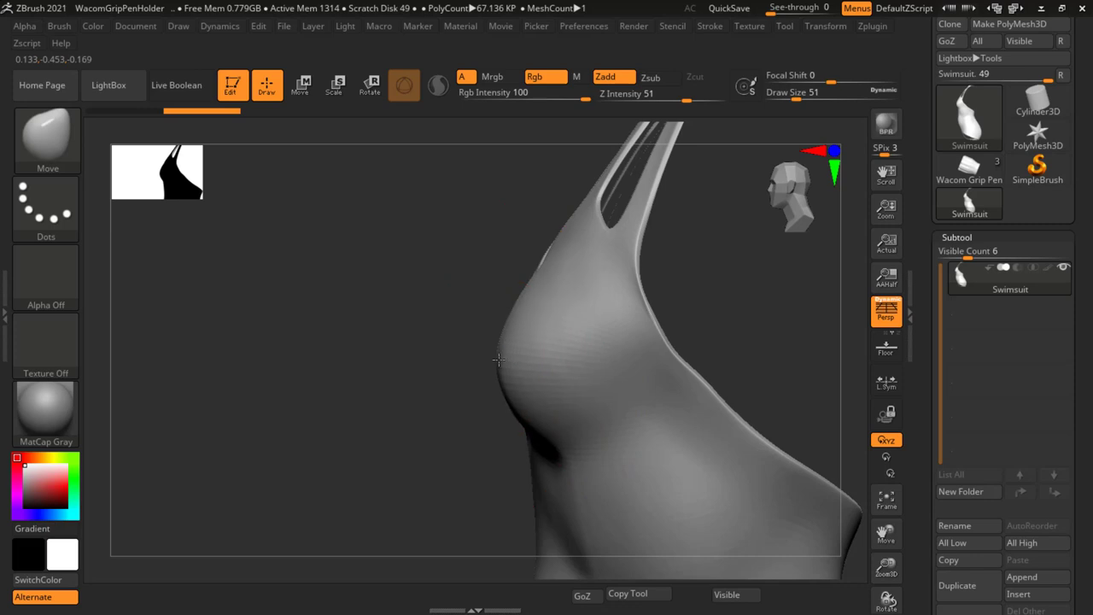
left_click_drag(473, 360, 539, 386)
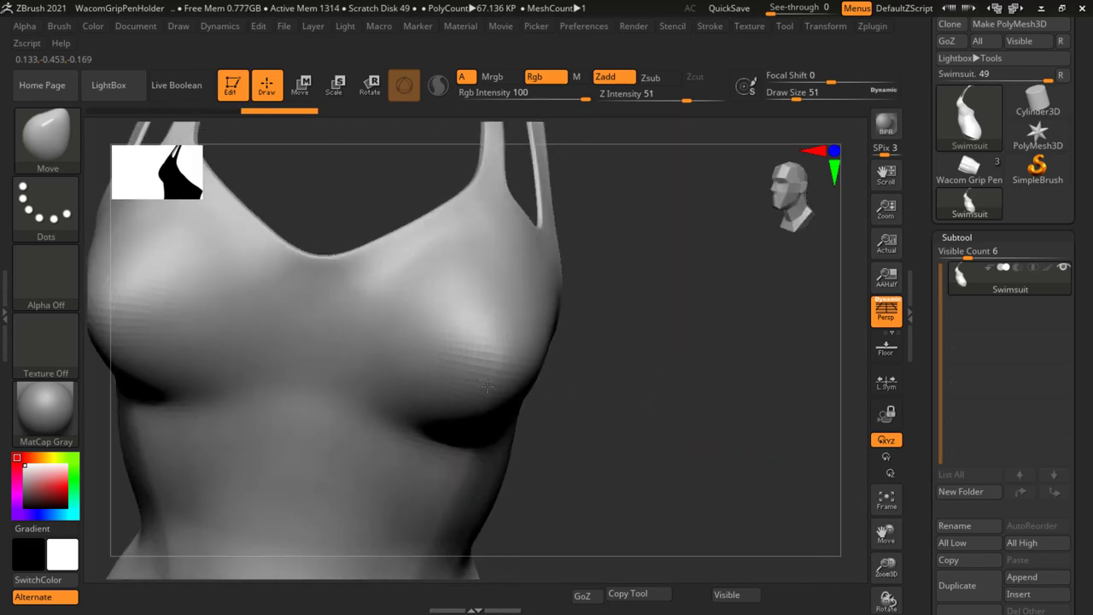
mouse_move(615, 372)
left_mouse_down()
mouse_move(598, 390)
mouse_move(720, 455)
left_mouse_up()
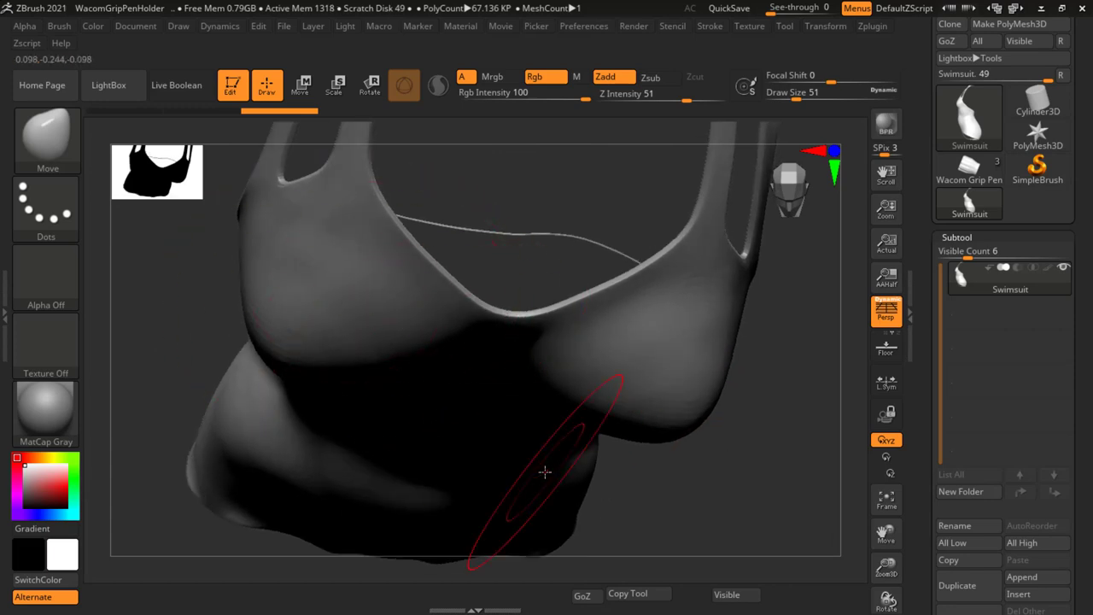
mouse_move(541, 468)
left_mouse_down()
mouse_move(564, 453)
mouse_move(514, 390)
left_mouse_up()
key("ctrl")
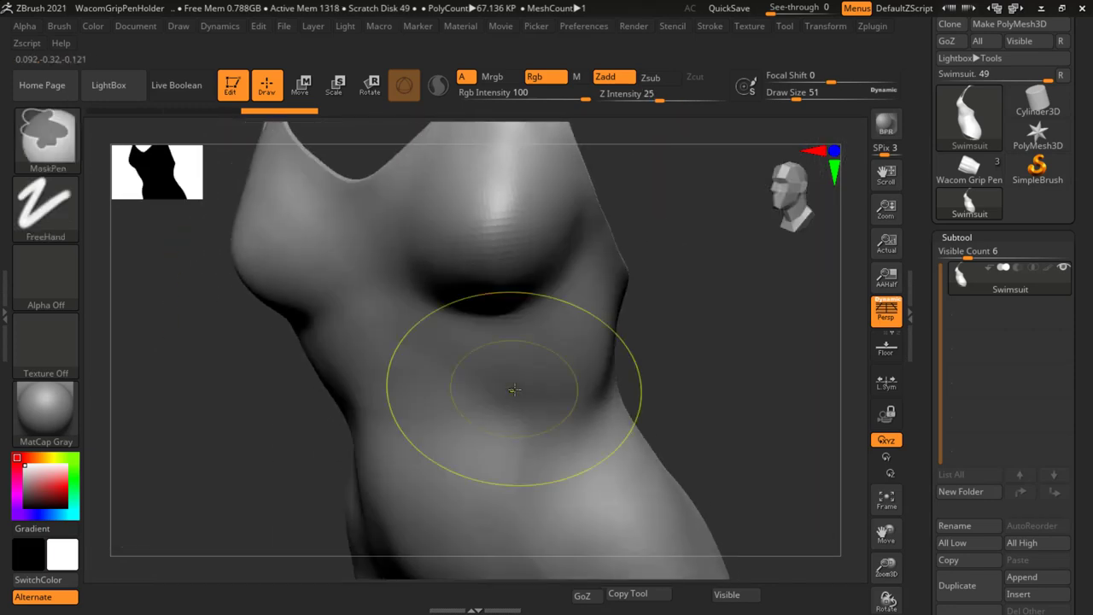
mouse_move(686, 428)
left_mouse_down()
mouse_move(628, 242)
mouse_move(547, 347)
mouse_move(504, 341)
left_mouse_up()
key("super+space")
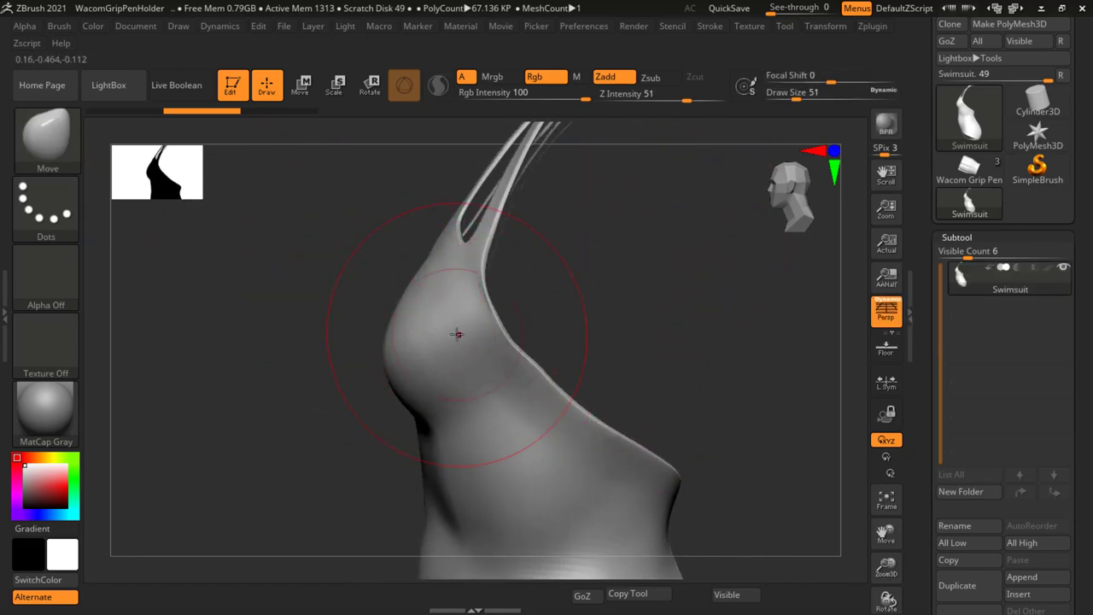
left_click(43, 141)
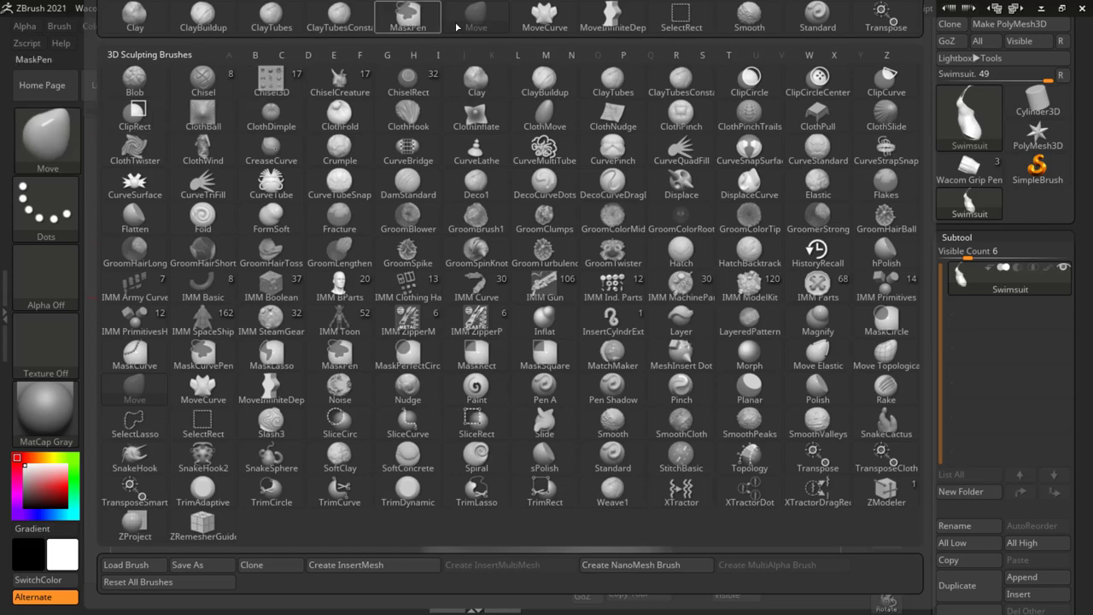
With MoveInfiniteDepth, pull the chest area outward to the left, then spin the swimsuit to review.
left_click(615, 12)
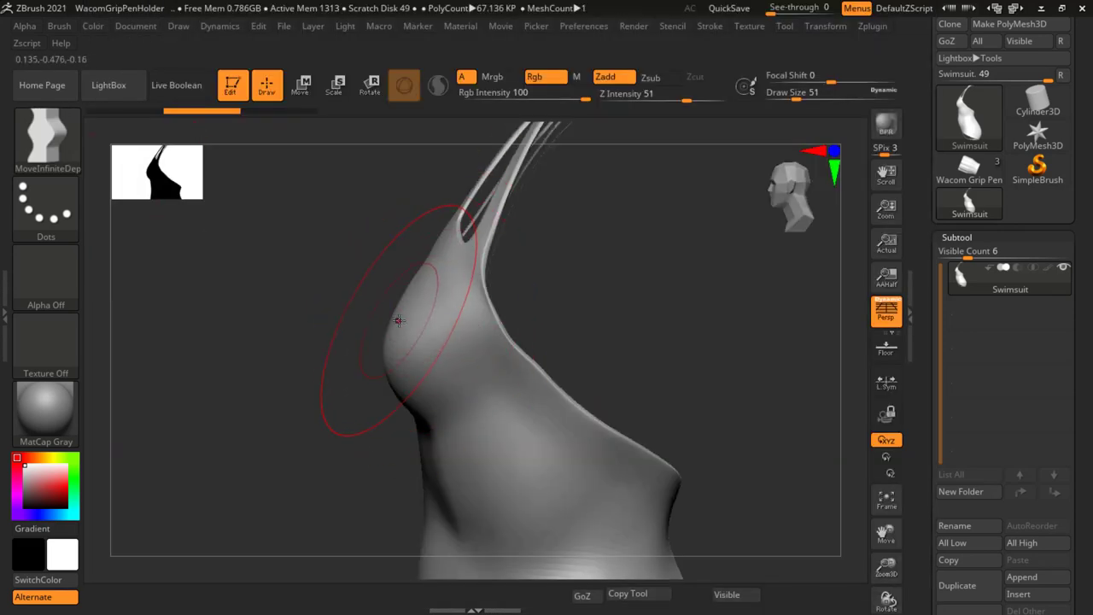
left_click_drag(395, 325, 340, 299)
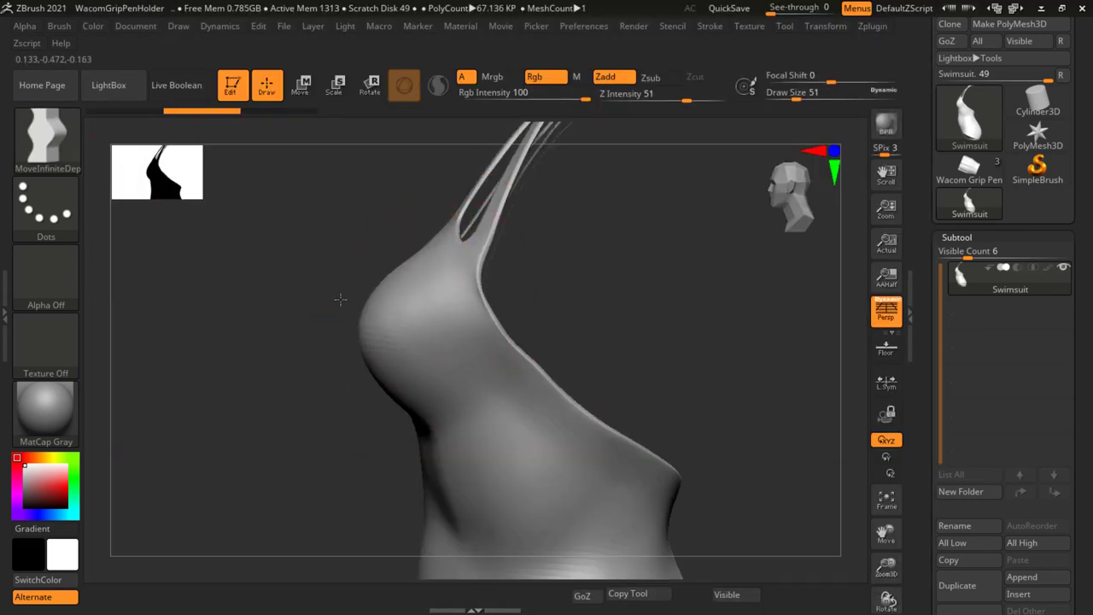
mouse_move(411, 312)
left_mouse_down()
mouse_move(659, 353)
mouse_move(637, 439)
mouse_move(607, 259)
mouse_move(564, 358)
mouse_move(692, 347)
mouse_move(629, 429)
mouse_move(657, 366)
mouse_move(568, 285)
mouse_move(706, 344)
mouse_move(694, 333)
left_mouse_up()
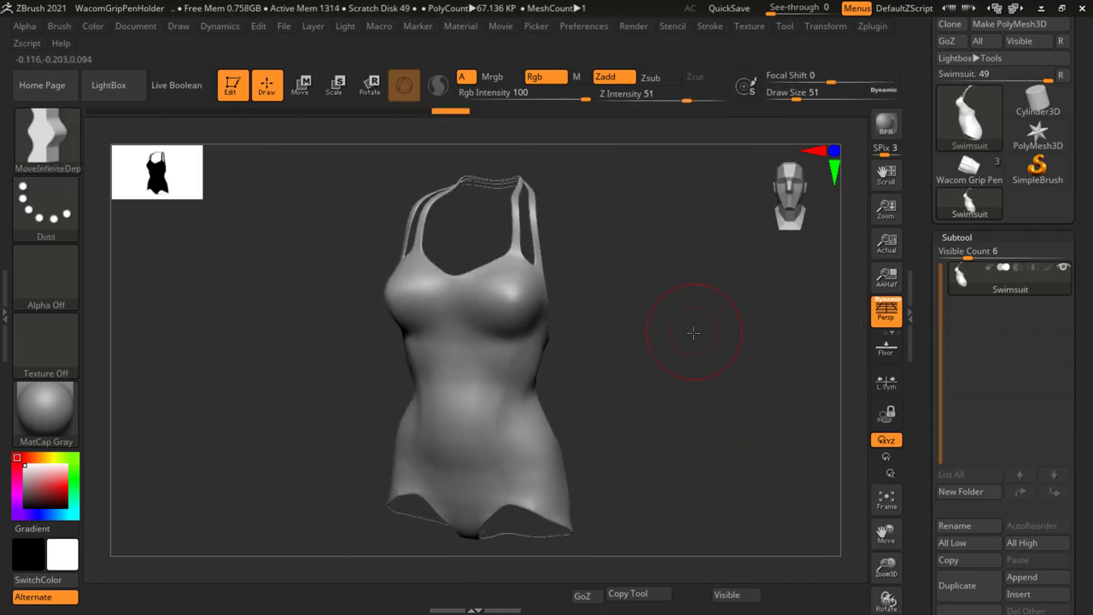